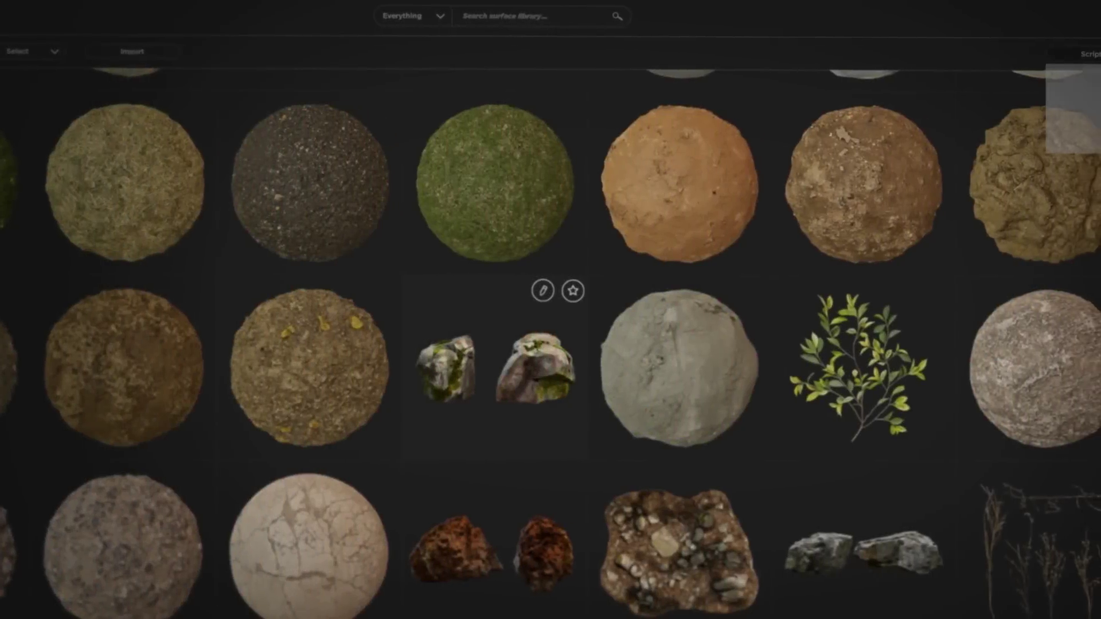
Step: Filter the Bridge library to Surface scans and bring the type dropdown back up
click(1078, 53)
mouse_move(1042, 92)
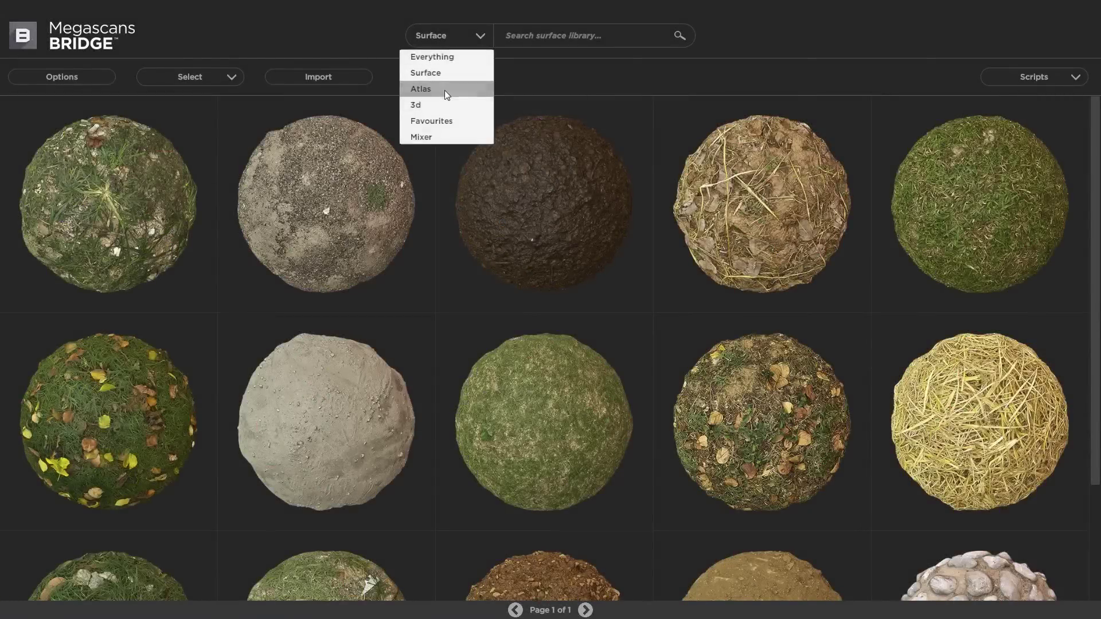
Step: Switch the library to 3D scans and search for 'rock'
click(445, 89)
click(482, 35)
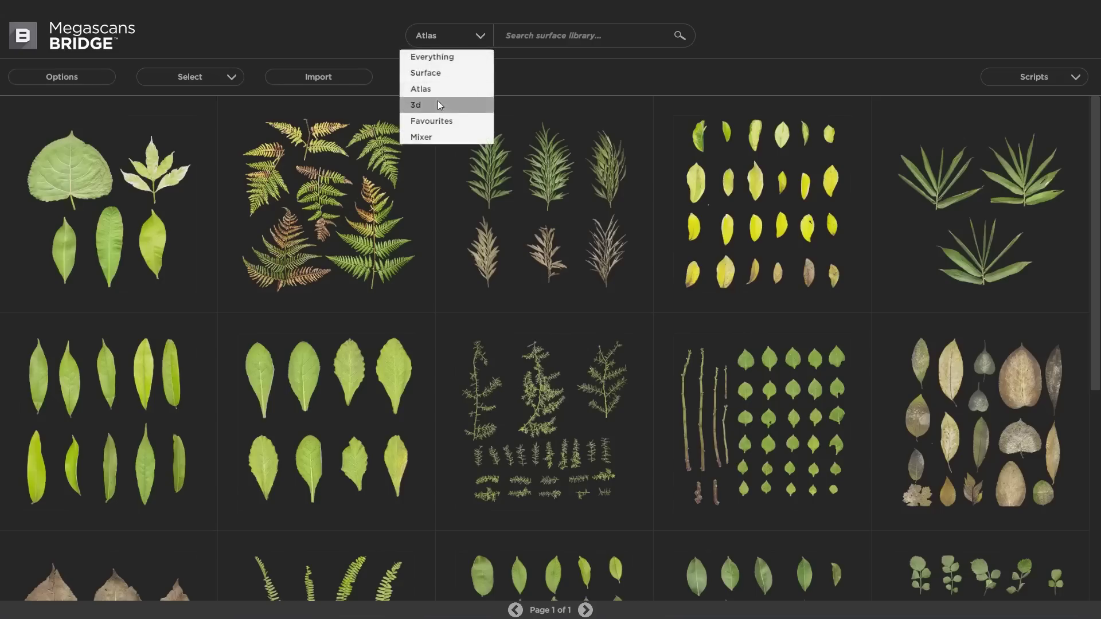
click(438, 100)
click(530, 38)
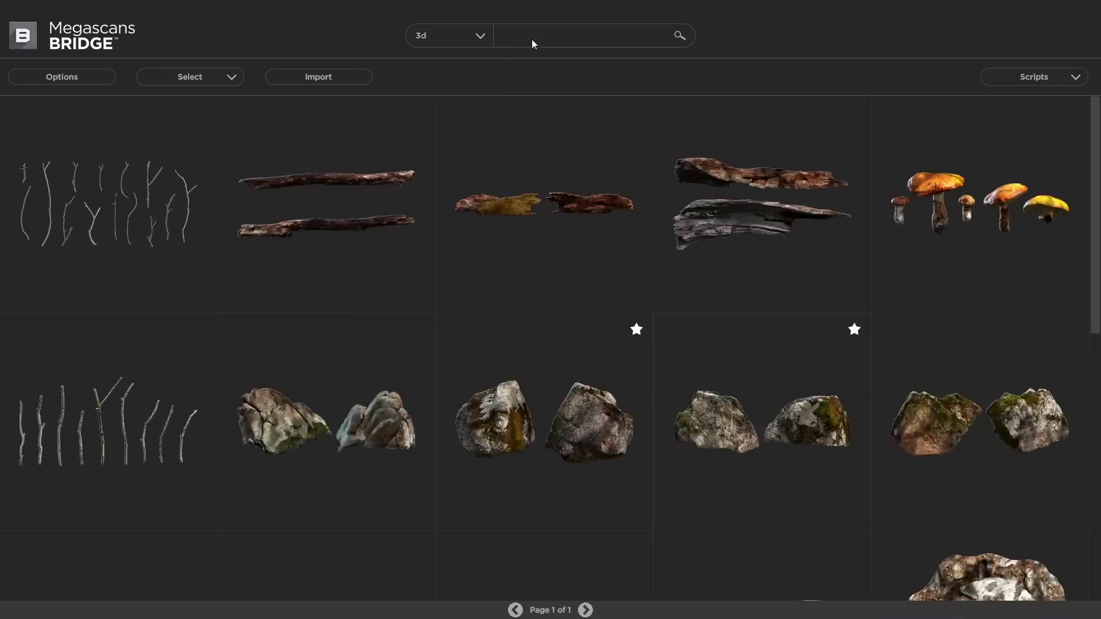
text(rock)
key(Return)
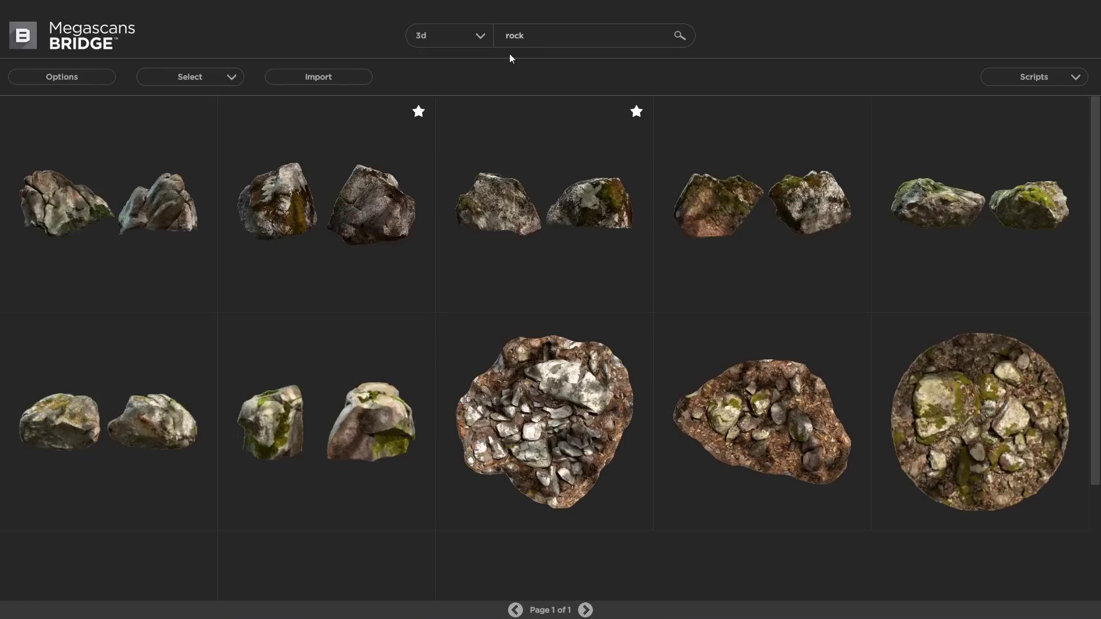
Step: Favourite the fourth rock, check the Max export scripts, and open the library Path Settings
mouse_move(745, 160)
click(855, 112)
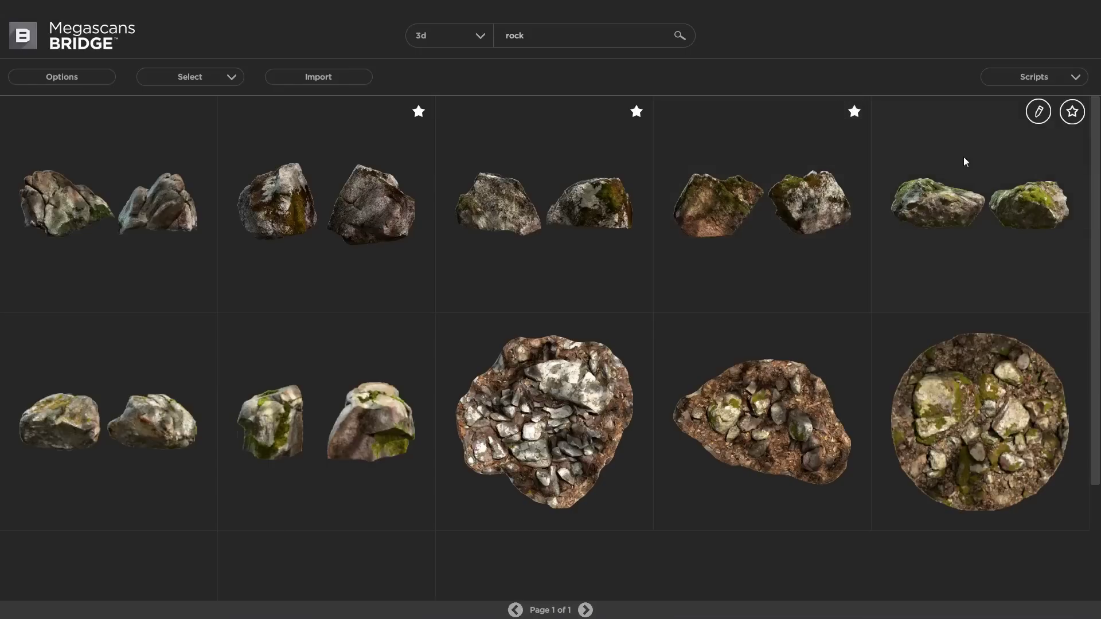
click(1032, 77)
mouse_move(1027, 108)
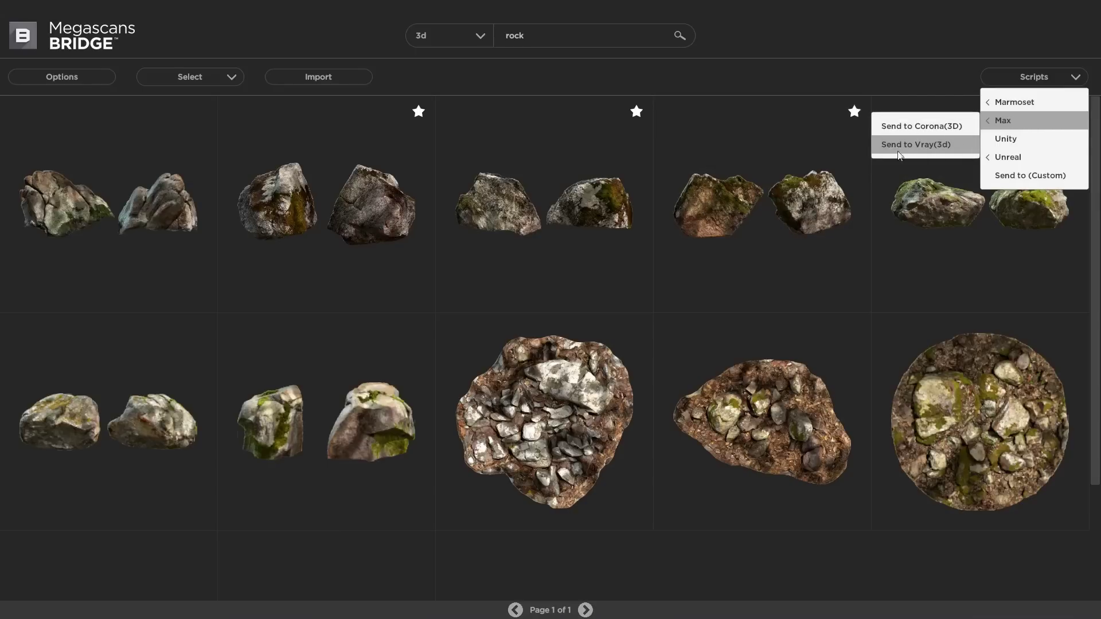
click(91, 76)
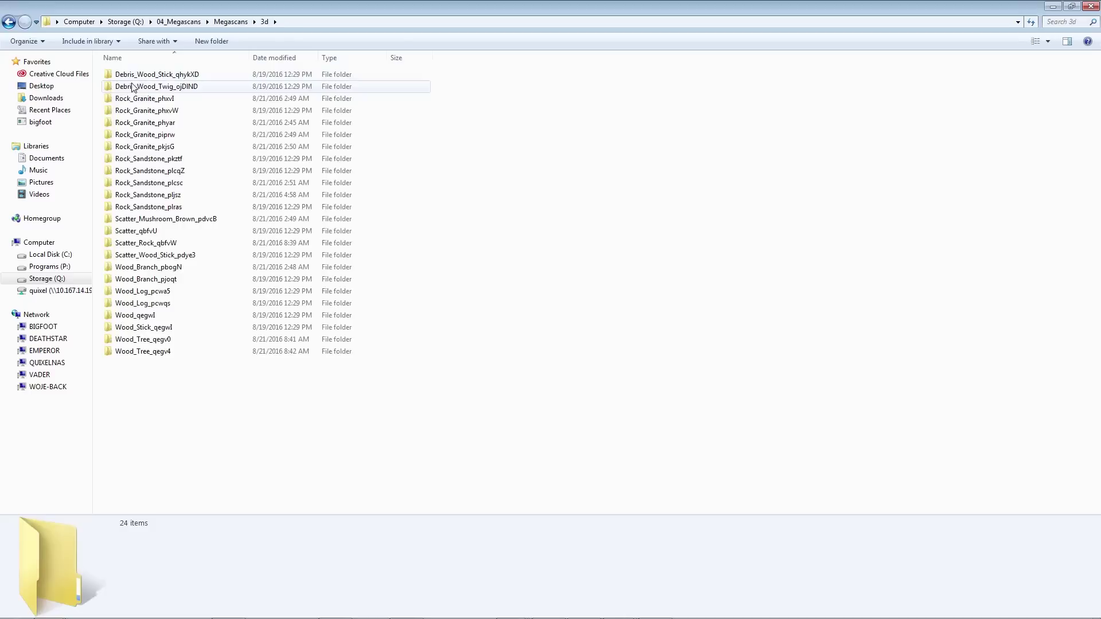
Step: Go up to the Megascans folder, look inside atlases, then open the surfaces folder
key(BackSpace)
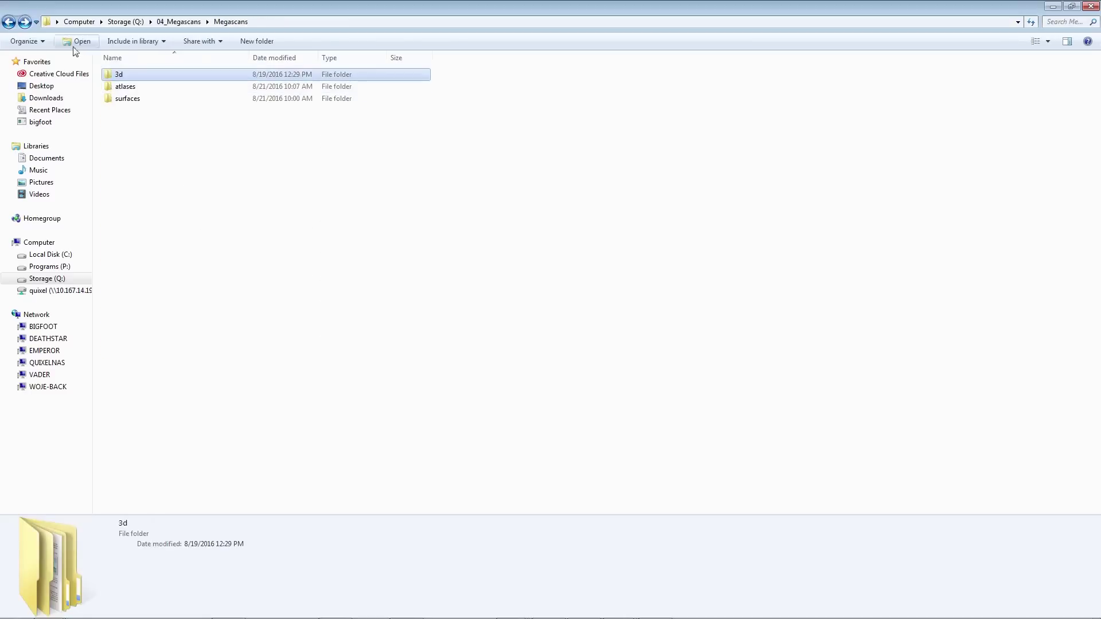
double_click(128, 88)
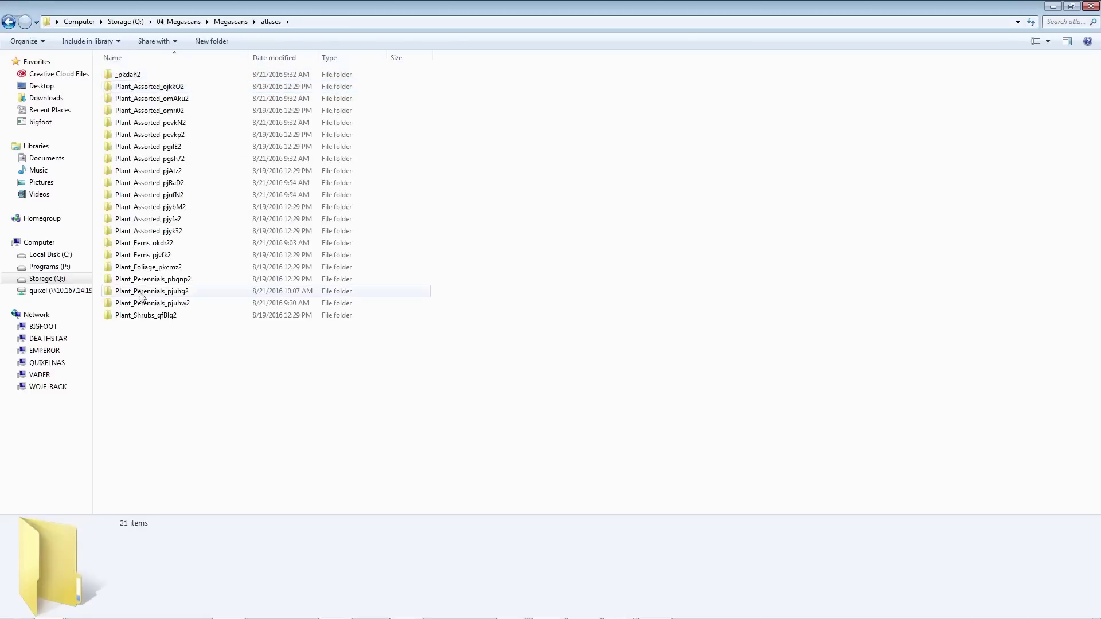
click(9, 23)
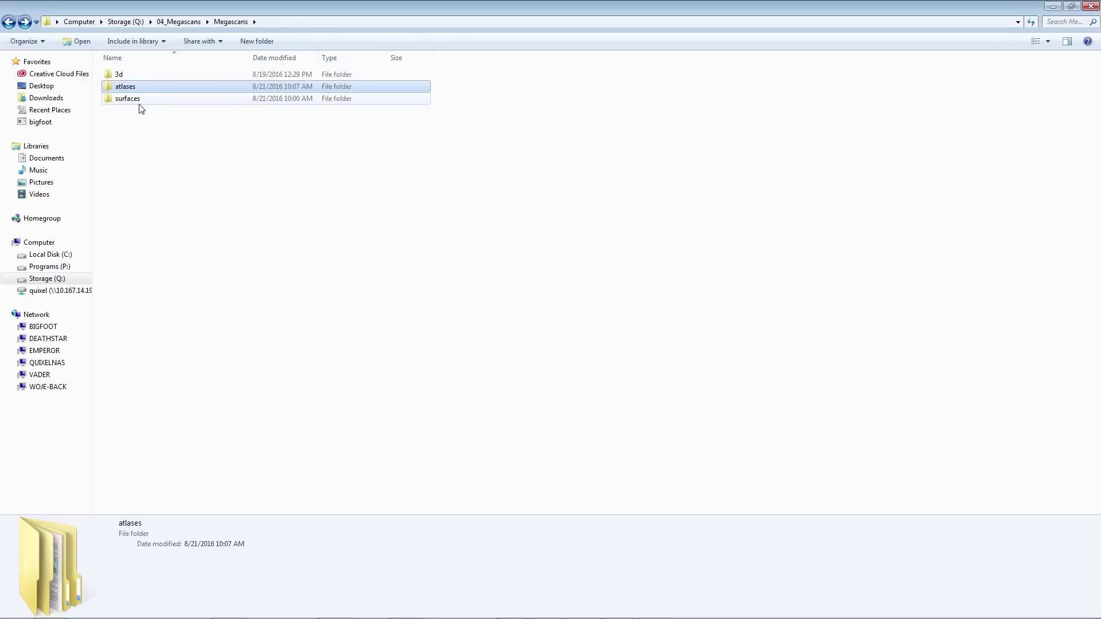
double_click(140, 102)
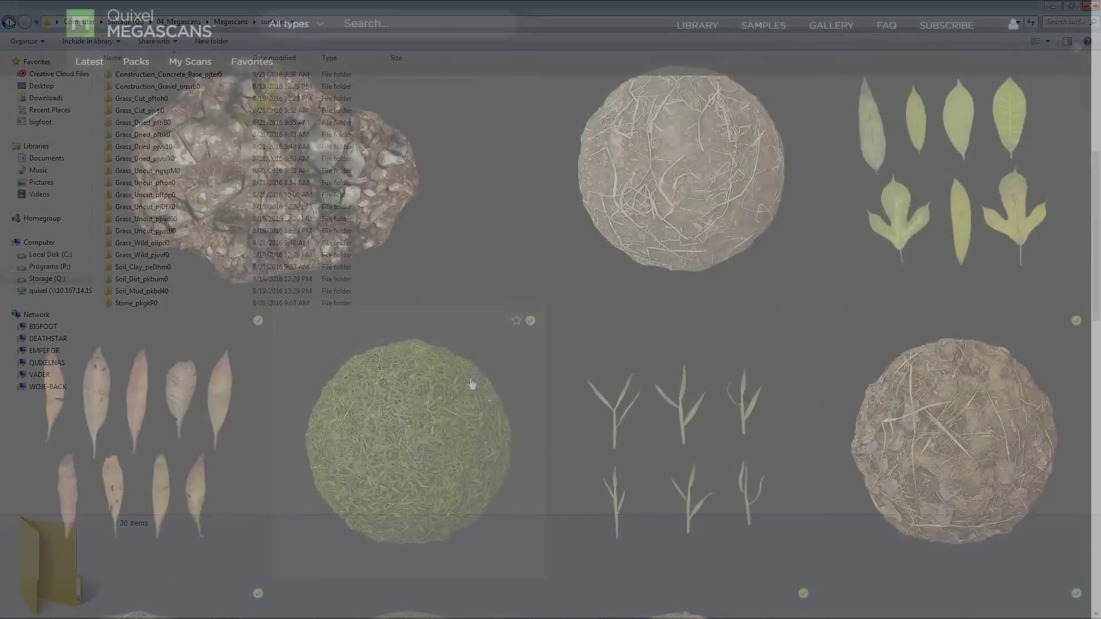
Step: Download the Grass Cut surface scan and save its zip file
scroll(471, 384, down, 5)
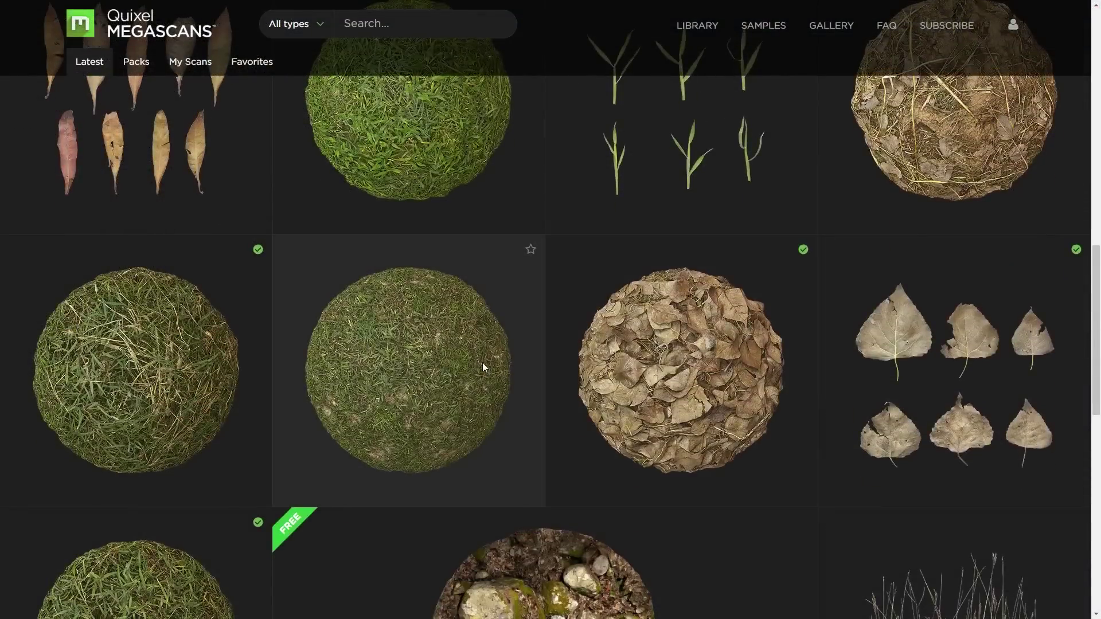
click(483, 363)
click(913, 465)
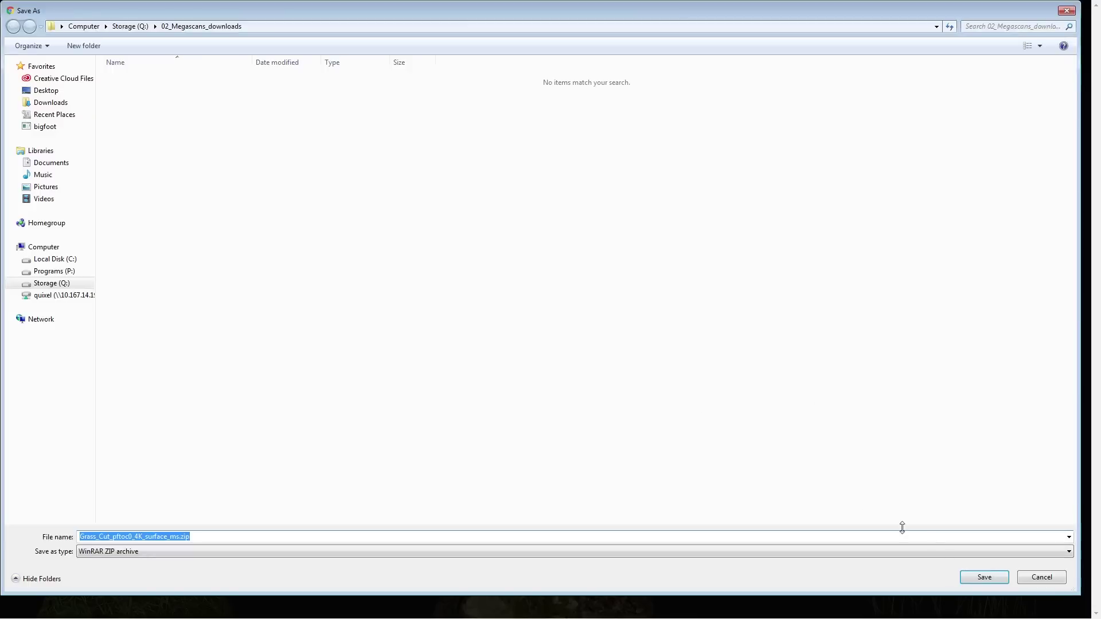
click(984, 577)
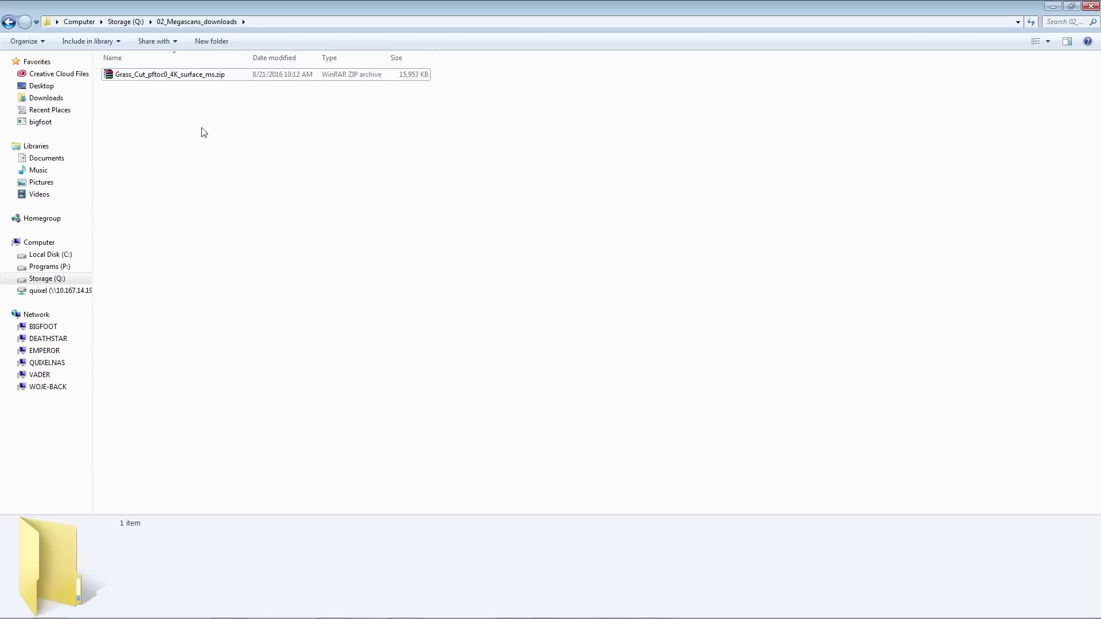
Step: Delete the Grass_Cut zip from 02_Megascans_downloads, confirming the move to the Recycle Bin
click(198, 76)
key(Delete)
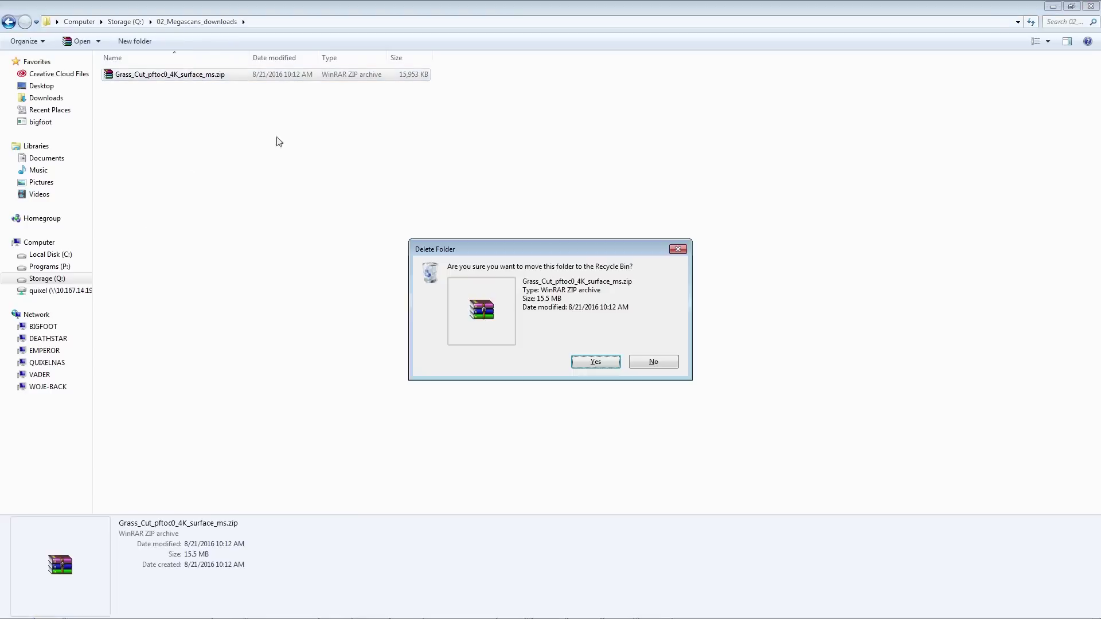
click(590, 361)
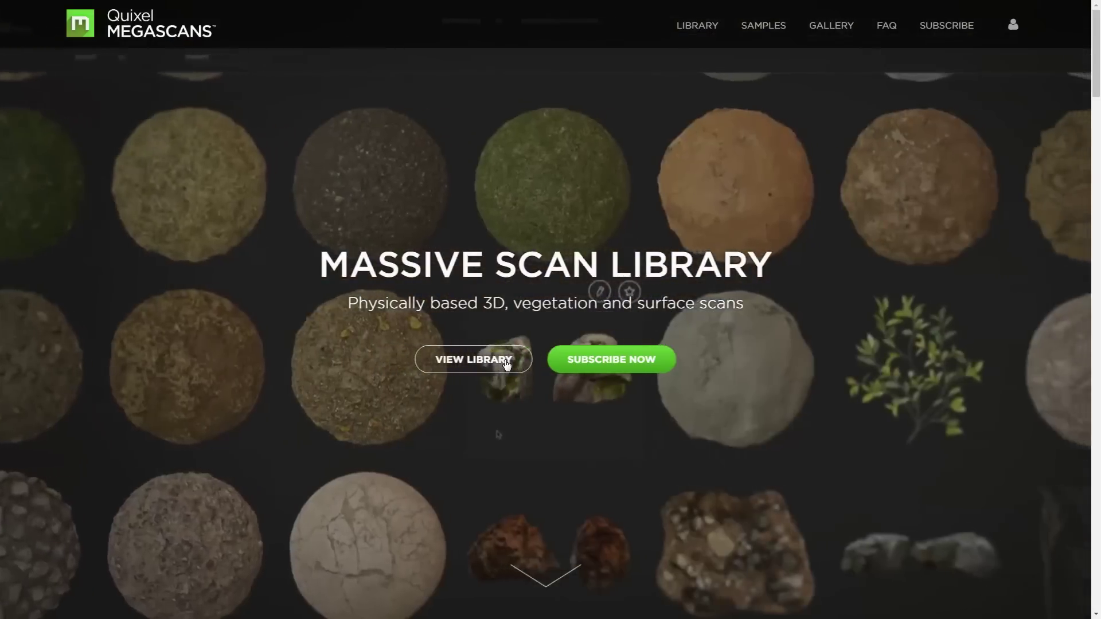
Step: Search the scan library for 'mossy' and narrow the results with the 'sharp' tag
click(505, 361)
click(390, 24)
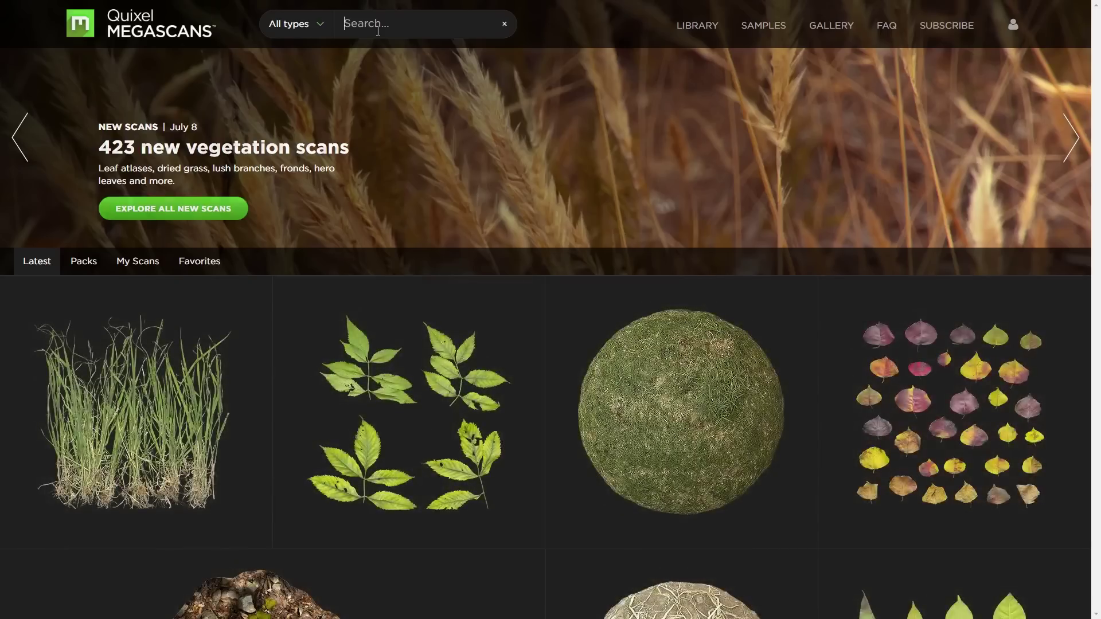
text(mossy)
key(Return)
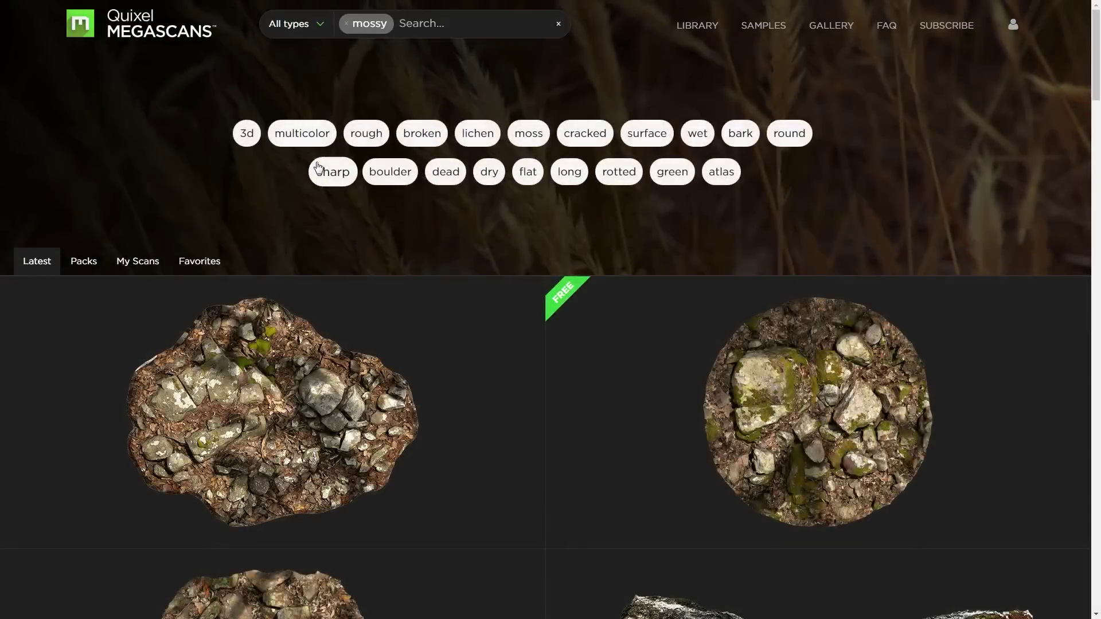
click(318, 166)
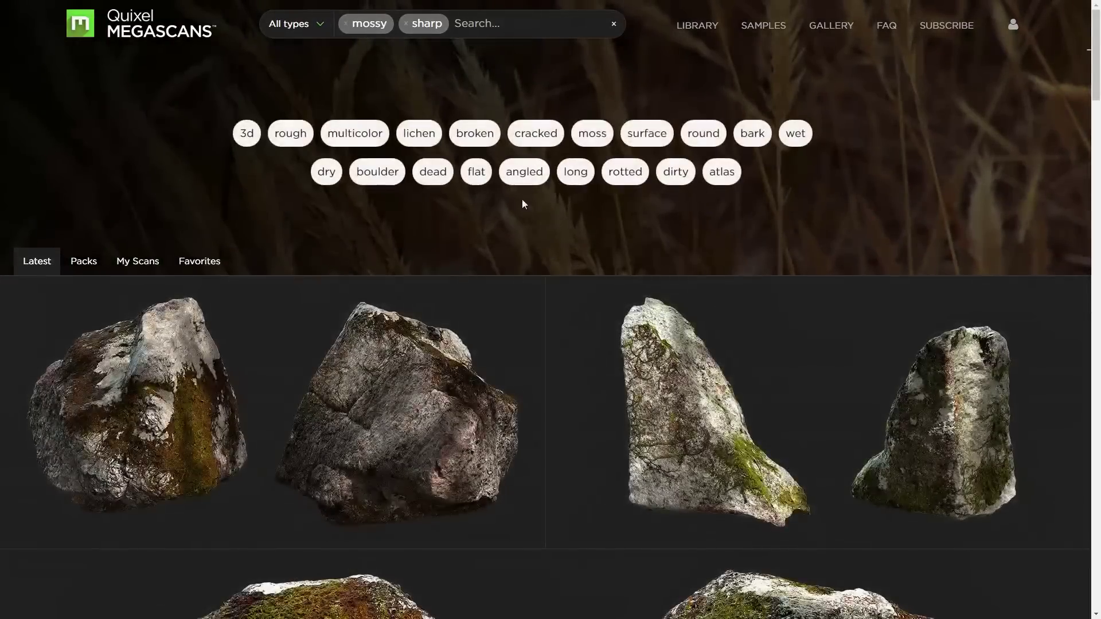
scroll(523, 204, down, 2)
Step: Set Rock Sandstone to 4096x4096, Offline Rendering context, Specular workflow and Gloss microsurface
click(516, 211)
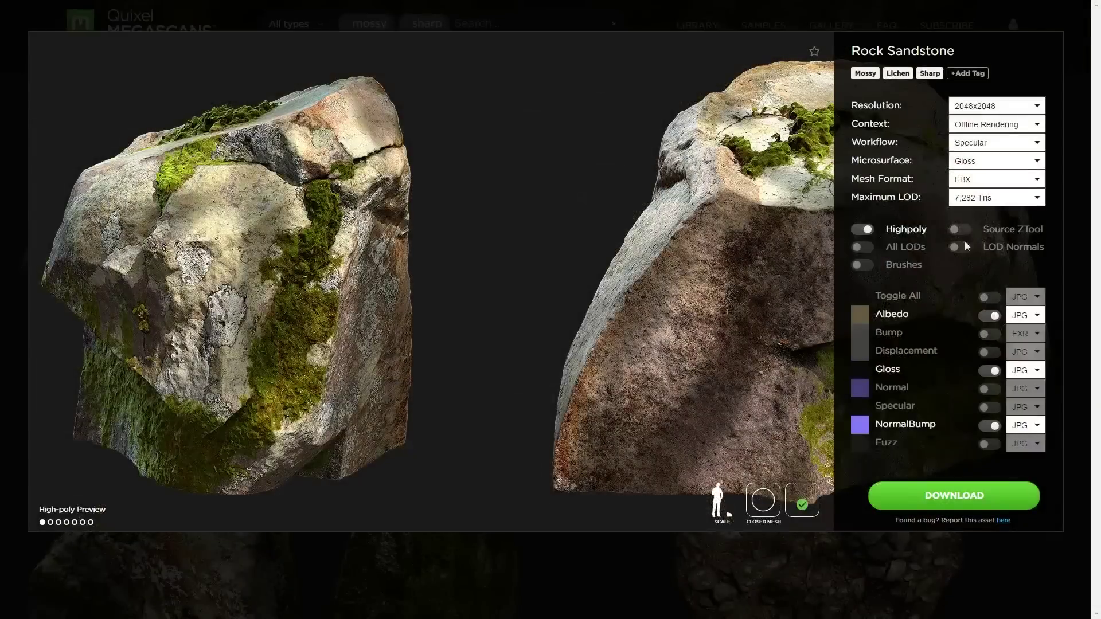
click(994, 111)
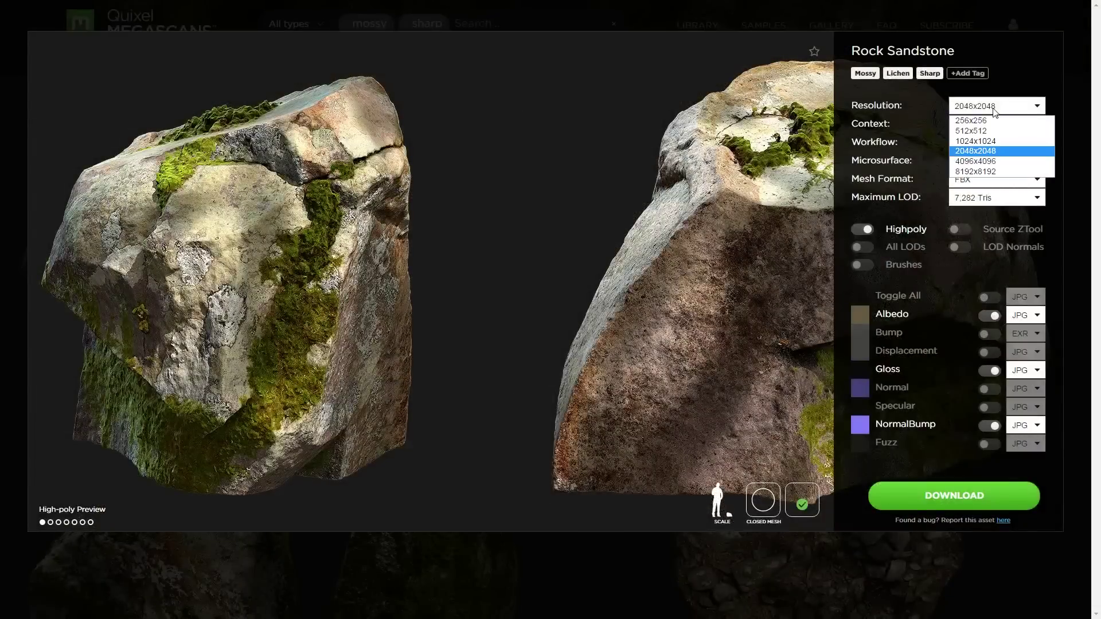
click(967, 162)
click(1000, 131)
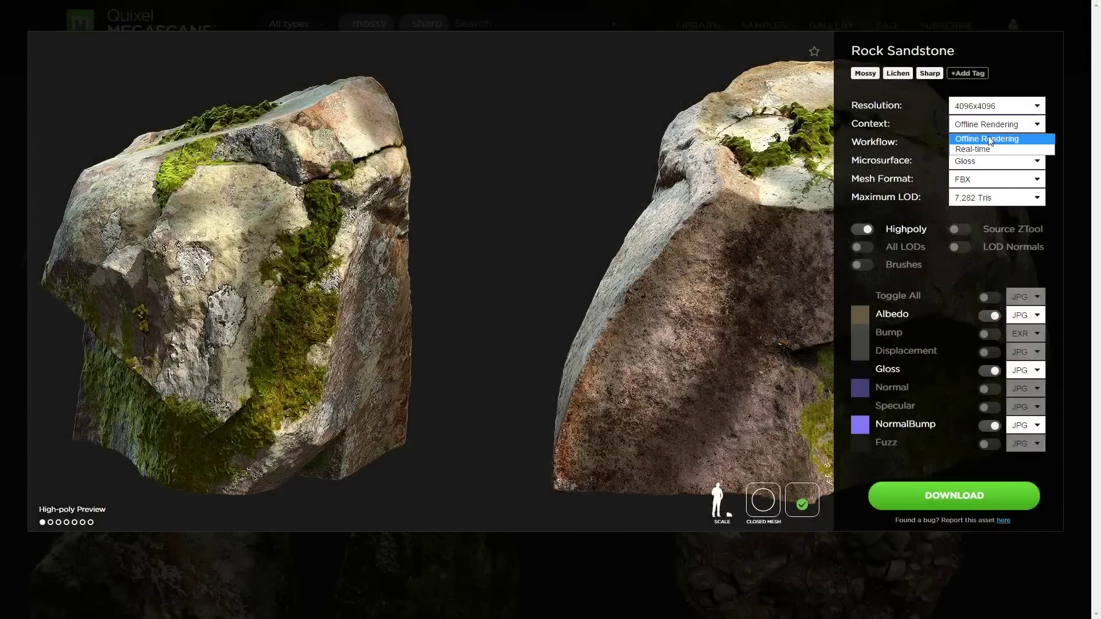
click(988, 139)
click(983, 142)
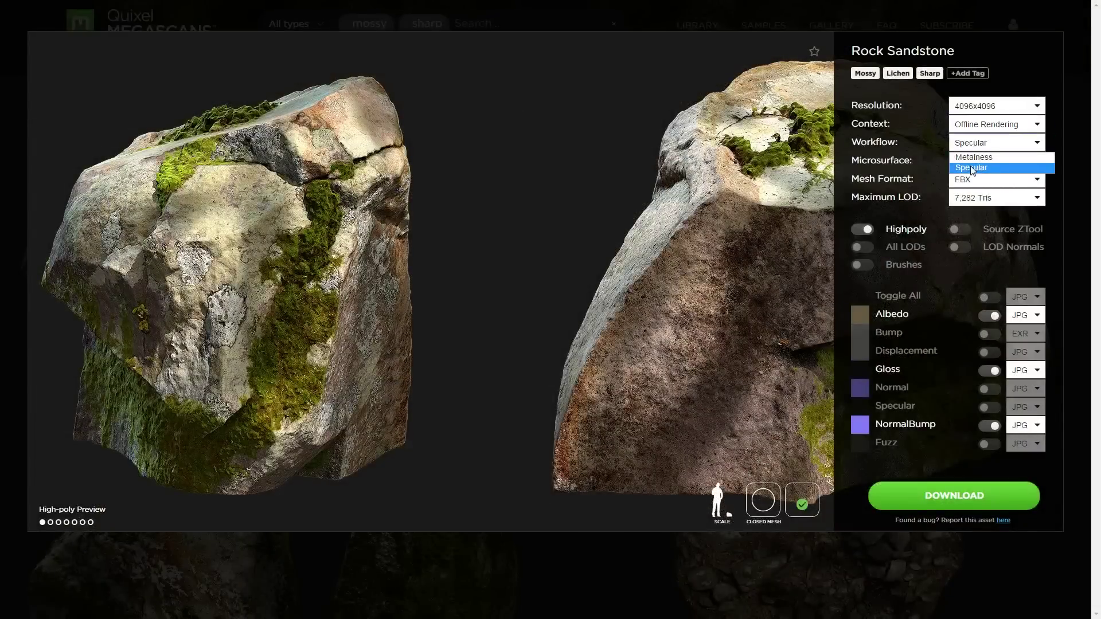
click(973, 168)
click(978, 166)
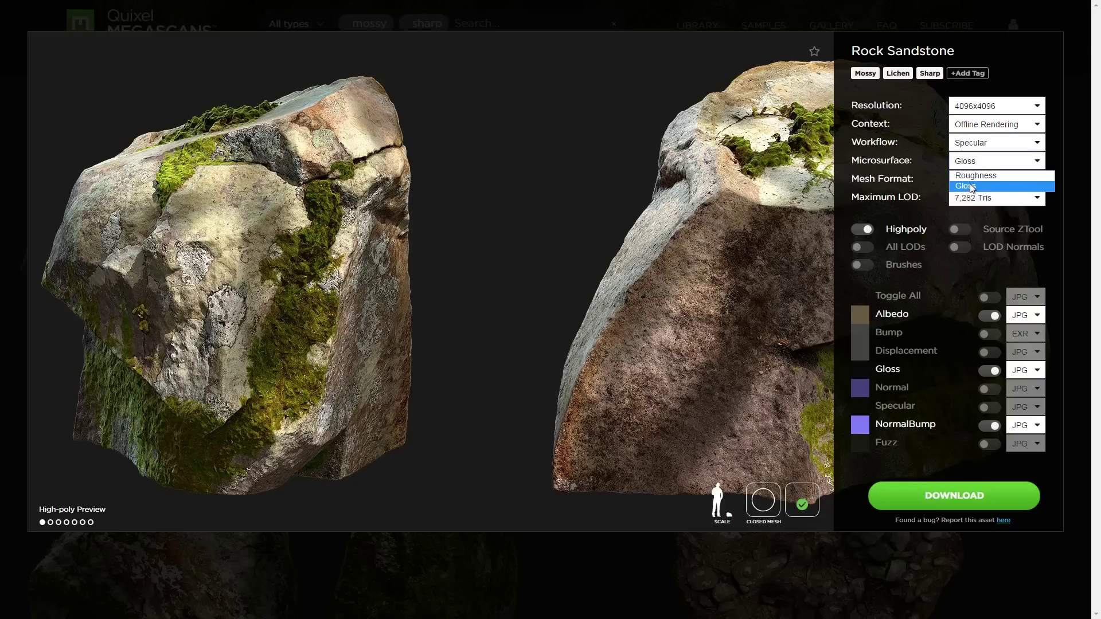
click(972, 186)
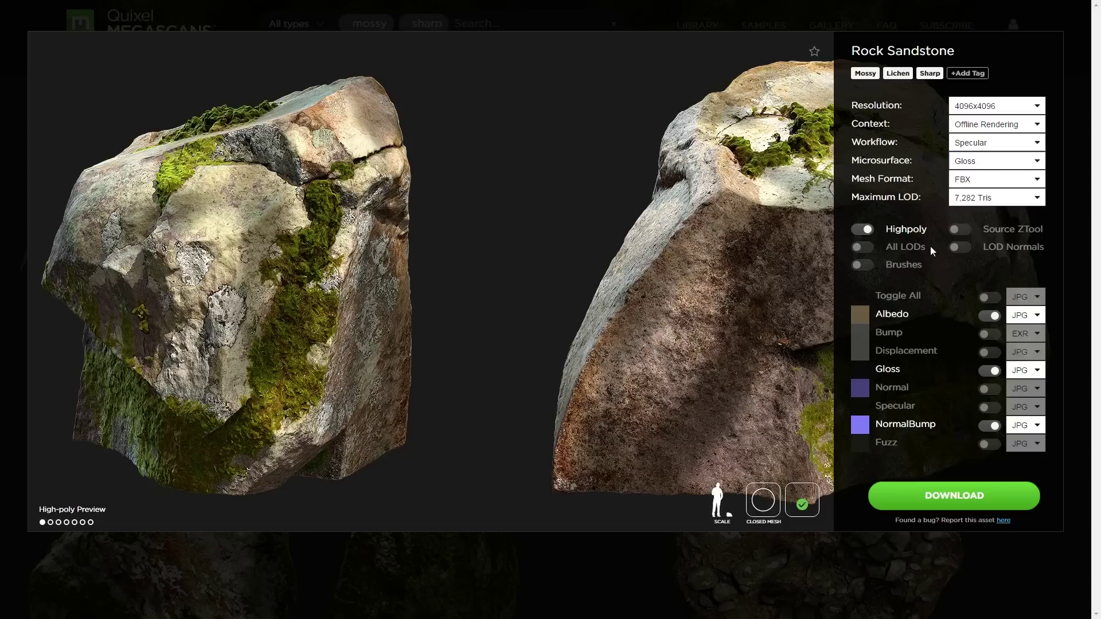
Step: Include an EXR Bump map, start the download, and clear the mossy and sharp tags
click(985, 335)
click(1034, 337)
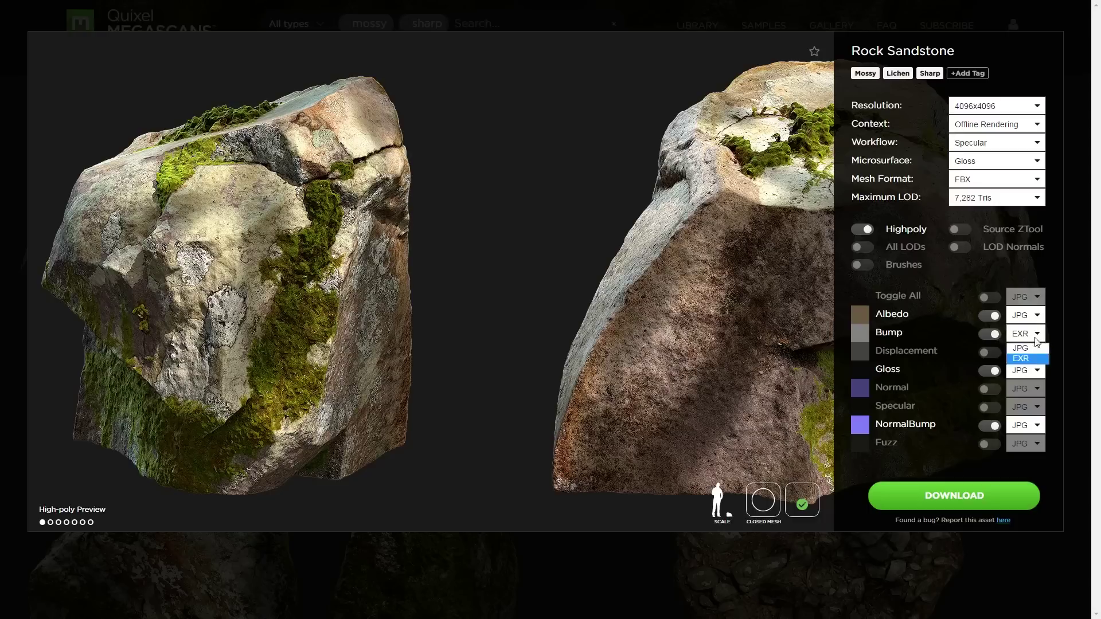
click(1030, 342)
click(954, 495)
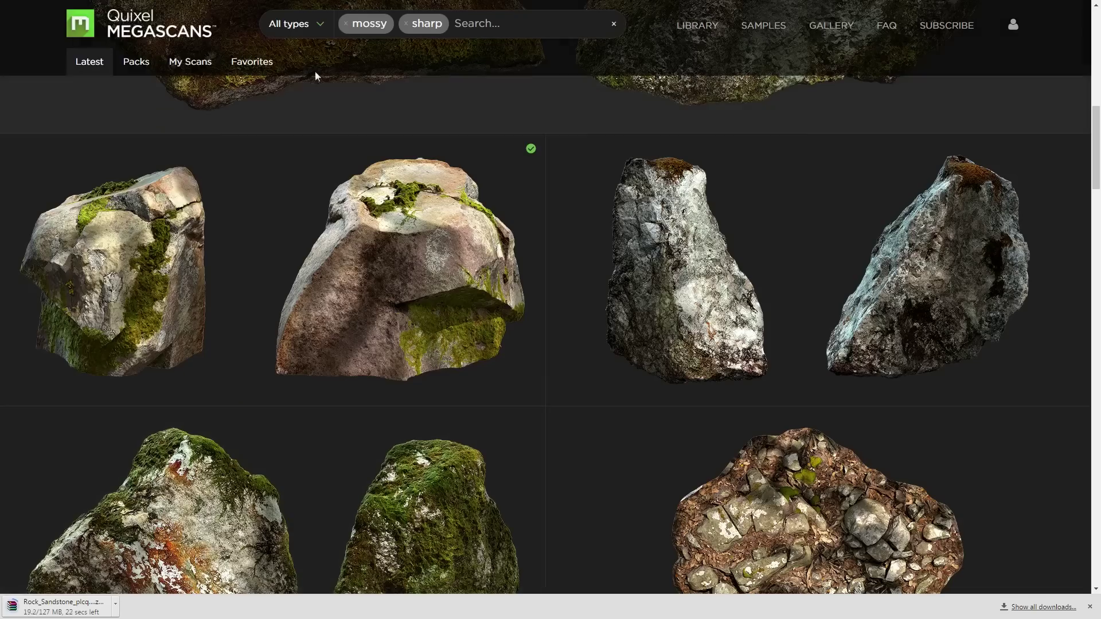
click(355, 25)
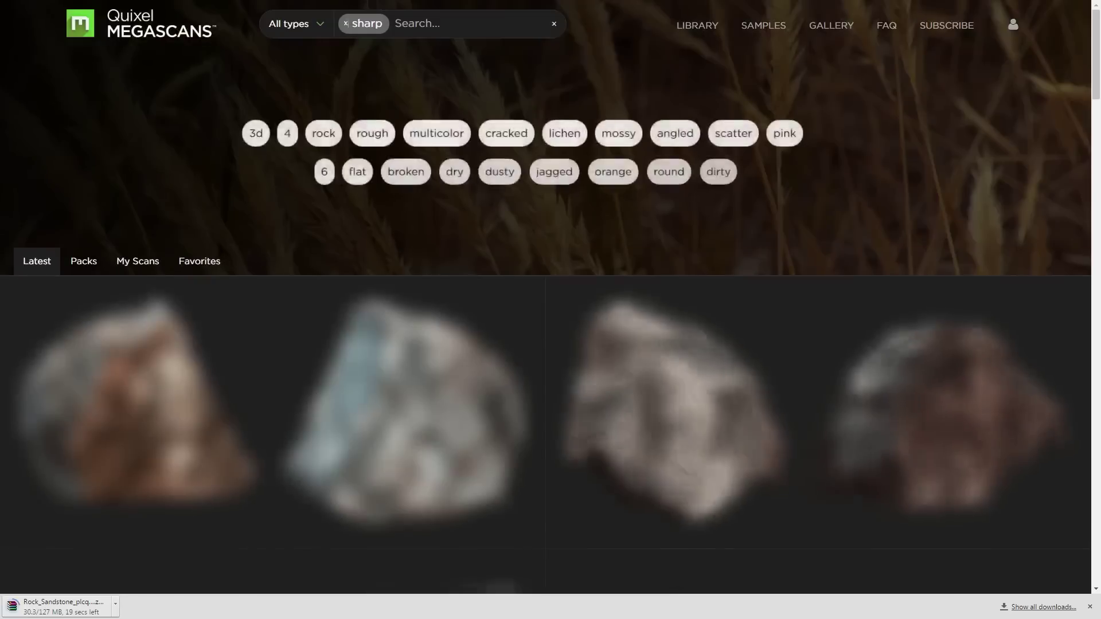
click(353, 25)
Step: Tag the search with 'mossy' and 'wood', then open the Wood Branch details
text(mossy)
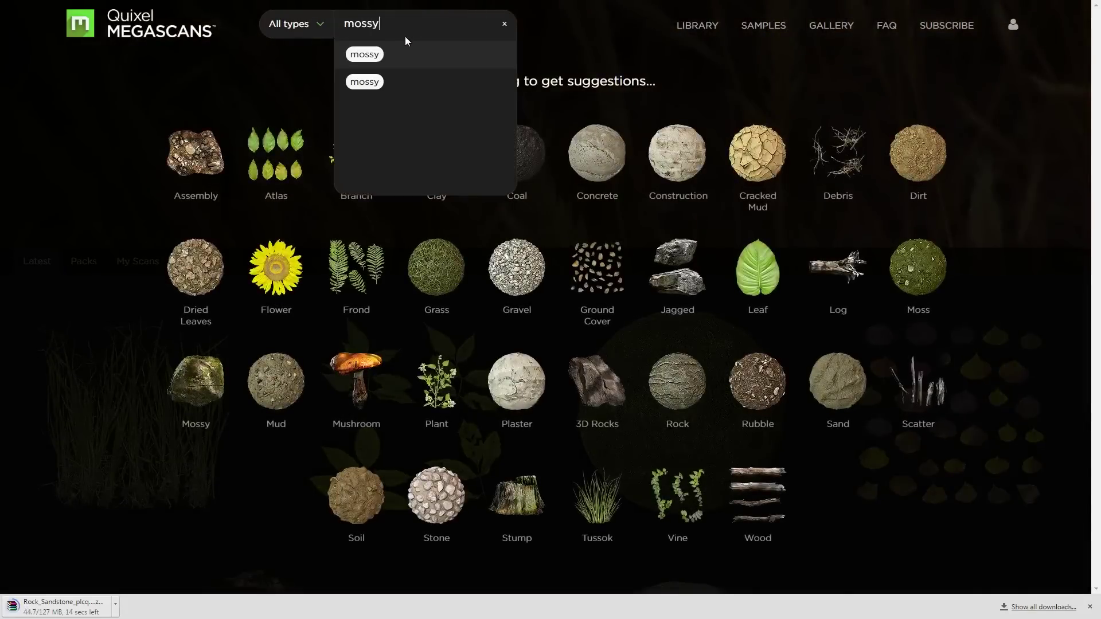
key(Return)
text(wood)
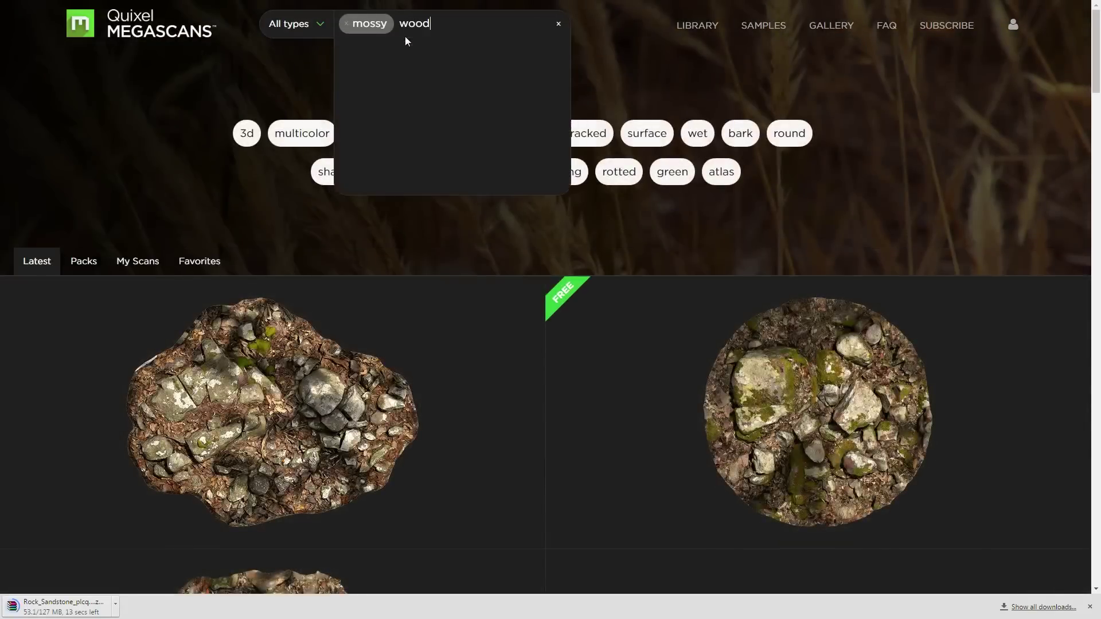
key(Return)
scroll(536, 412, down, 8)
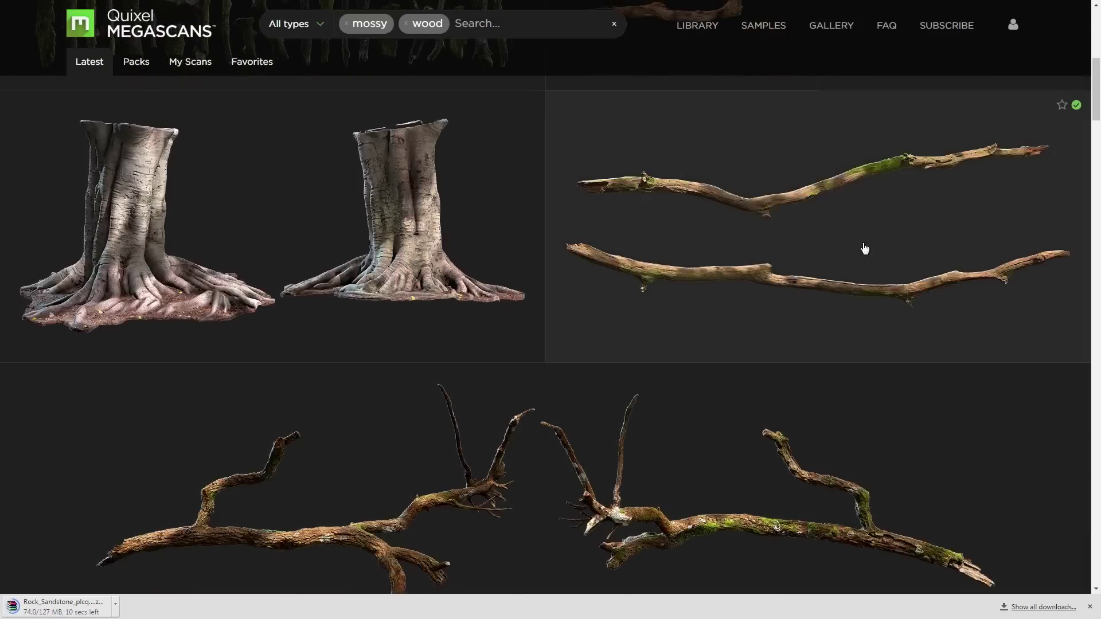
scroll(860, 287, up, 3)
click(845, 422)
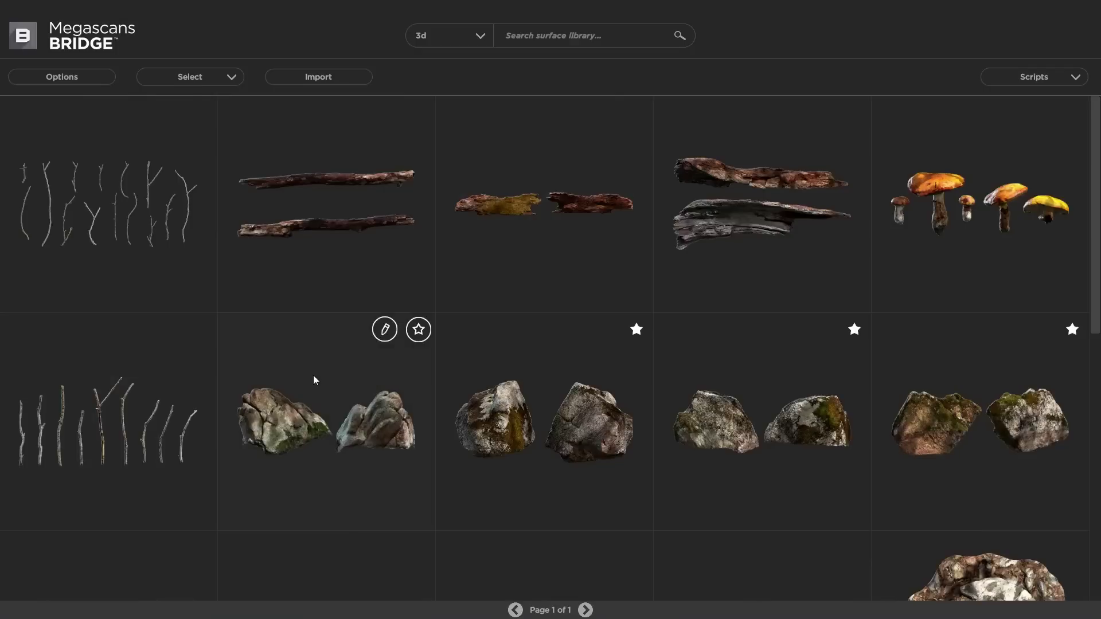
Step: Select the mossy rock and send it to 3ds Max with Send to Vray(3d)
scroll(313, 380, down, 5)
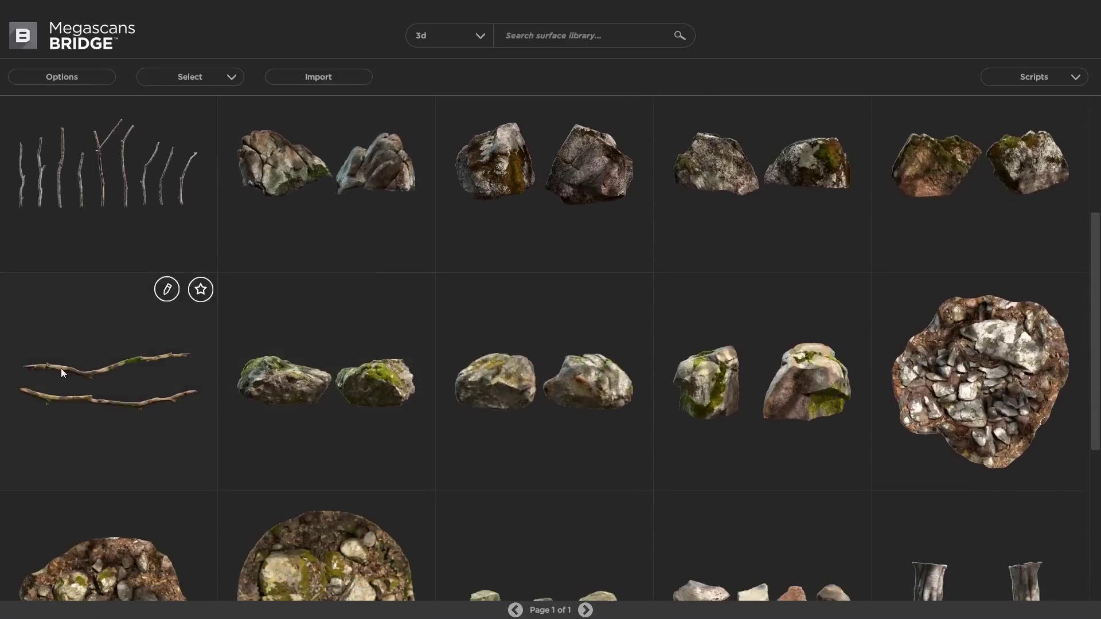
click(765, 346)
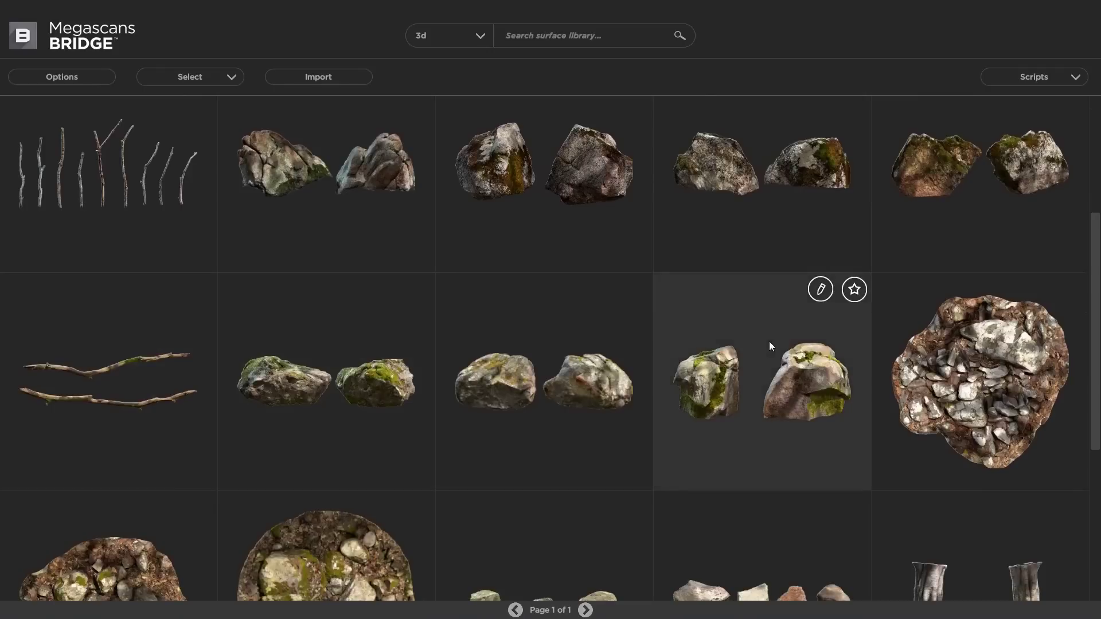
click(1075, 79)
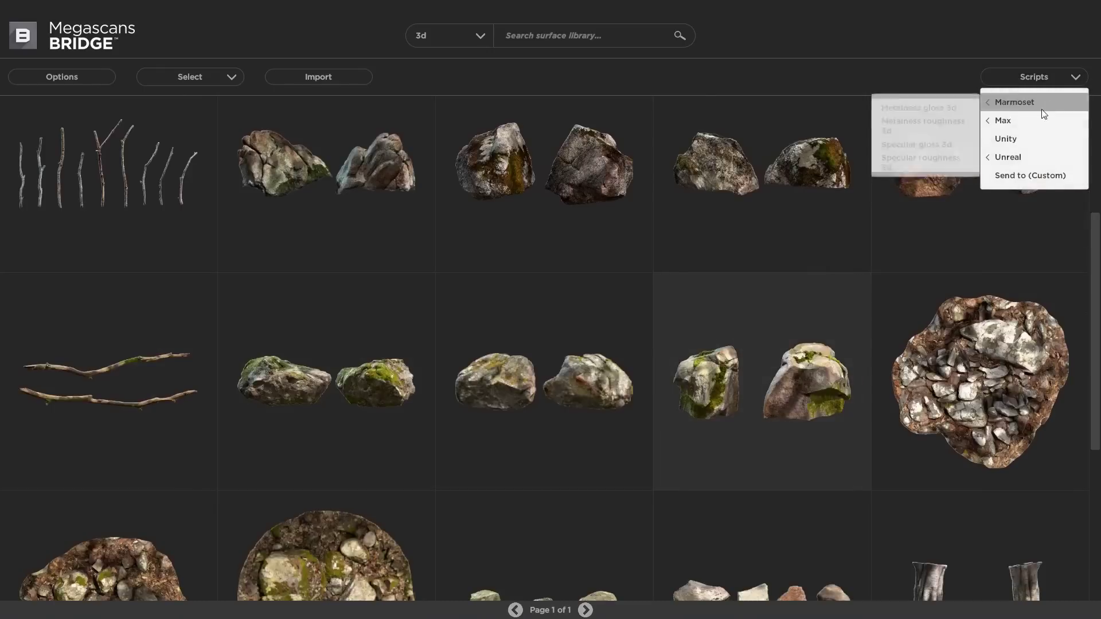
mouse_move(1031, 120)
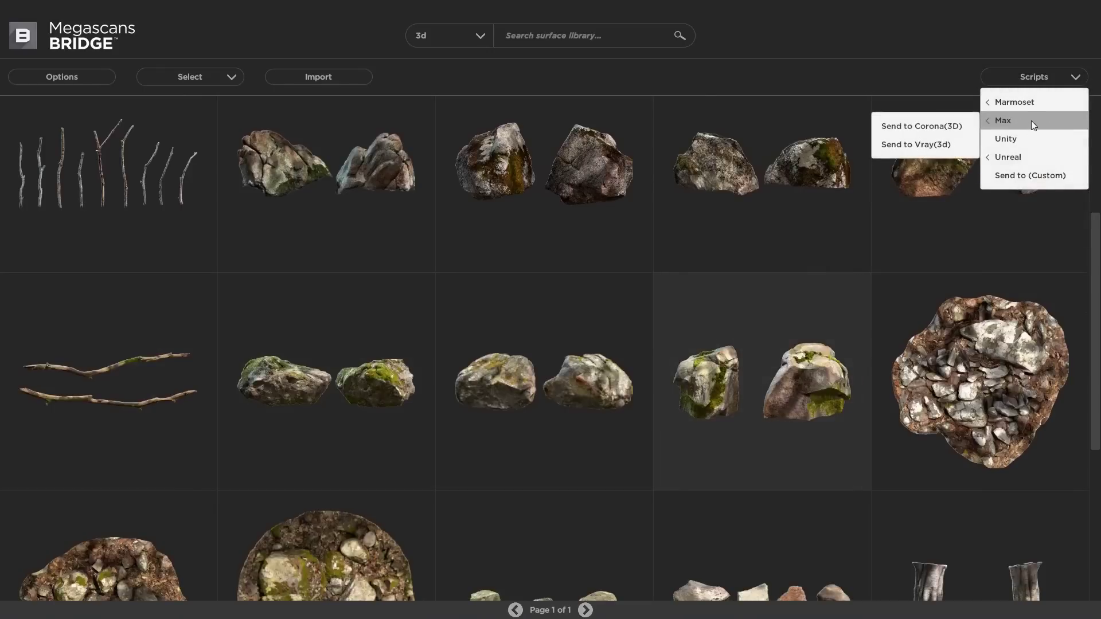
click(937, 148)
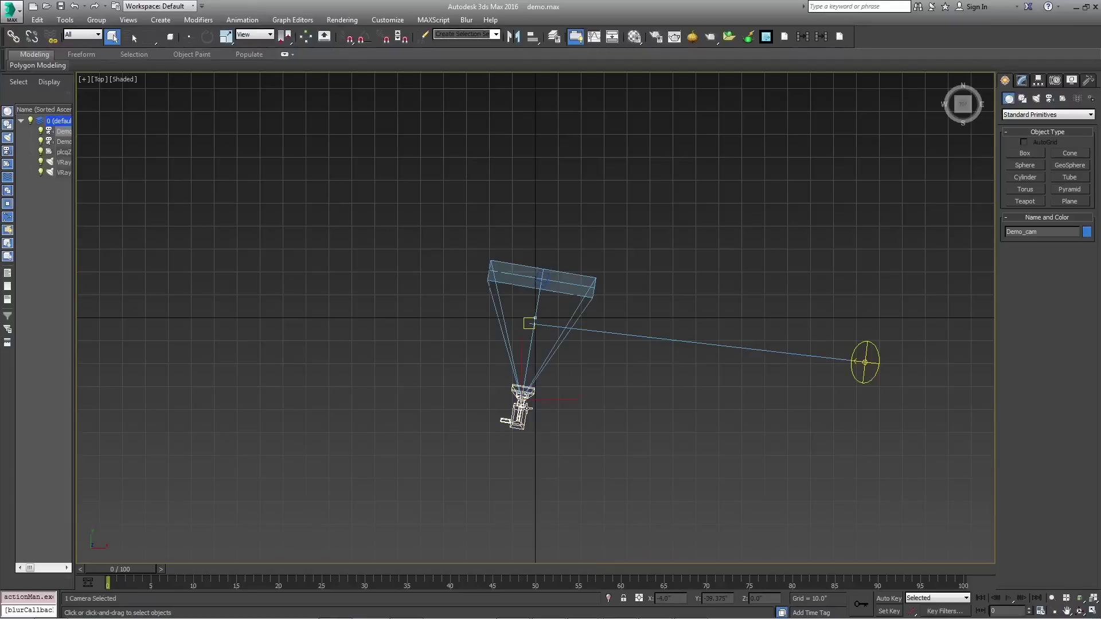
Step: Review the Demo_cam physical camera parameters, then the VRaySun001 light settings
alt+middle_drag(519, 360, 526, 417)
click(465, 464)
click(459, 433)
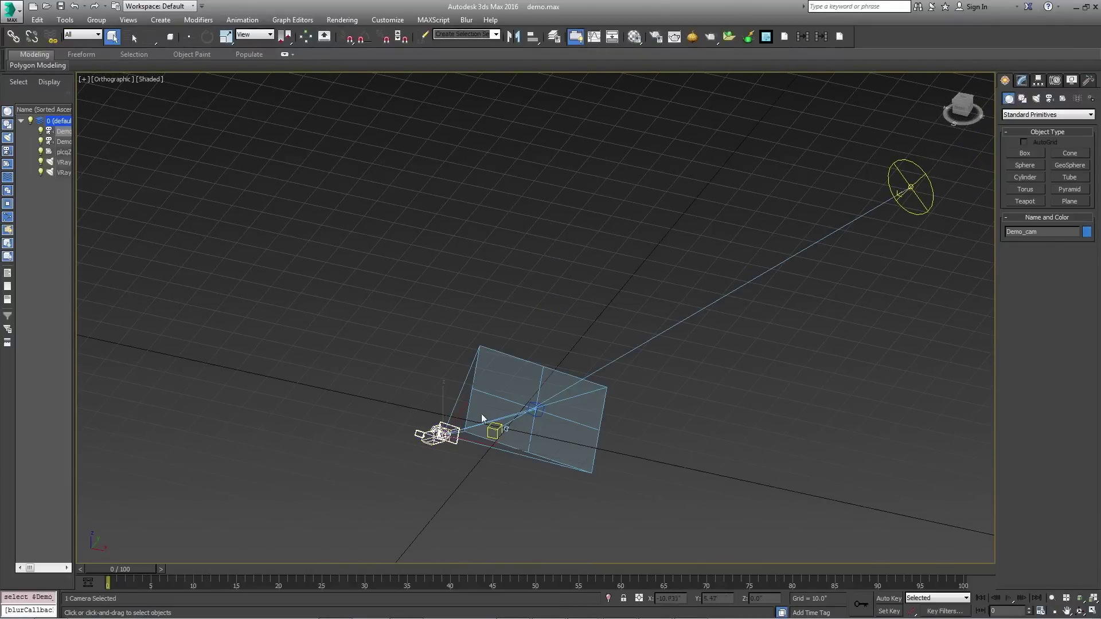
click(1021, 81)
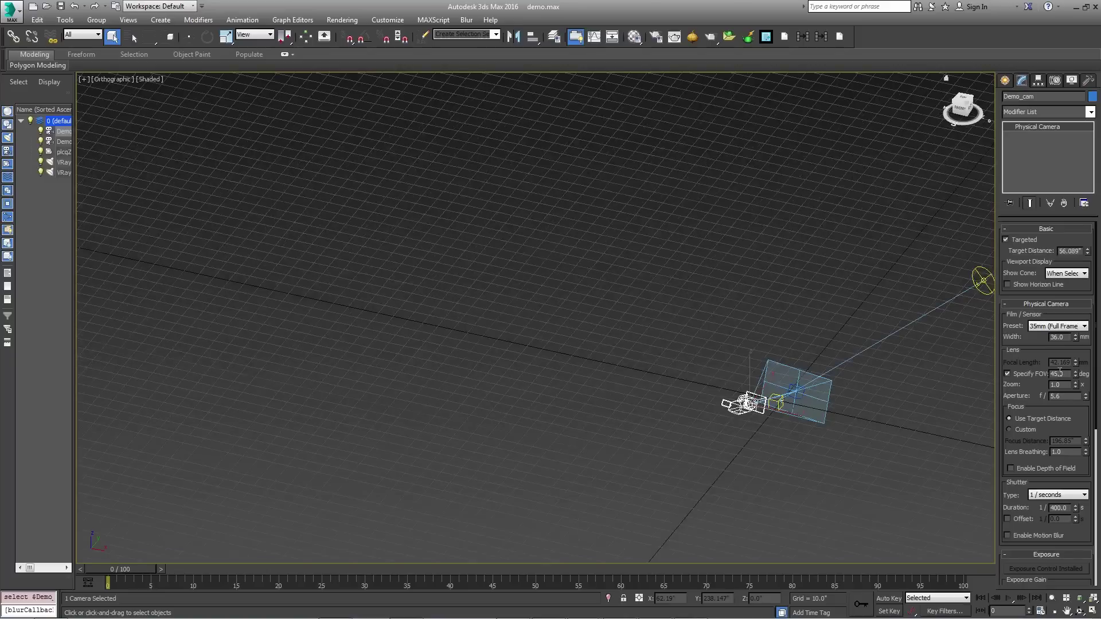
click(909, 192)
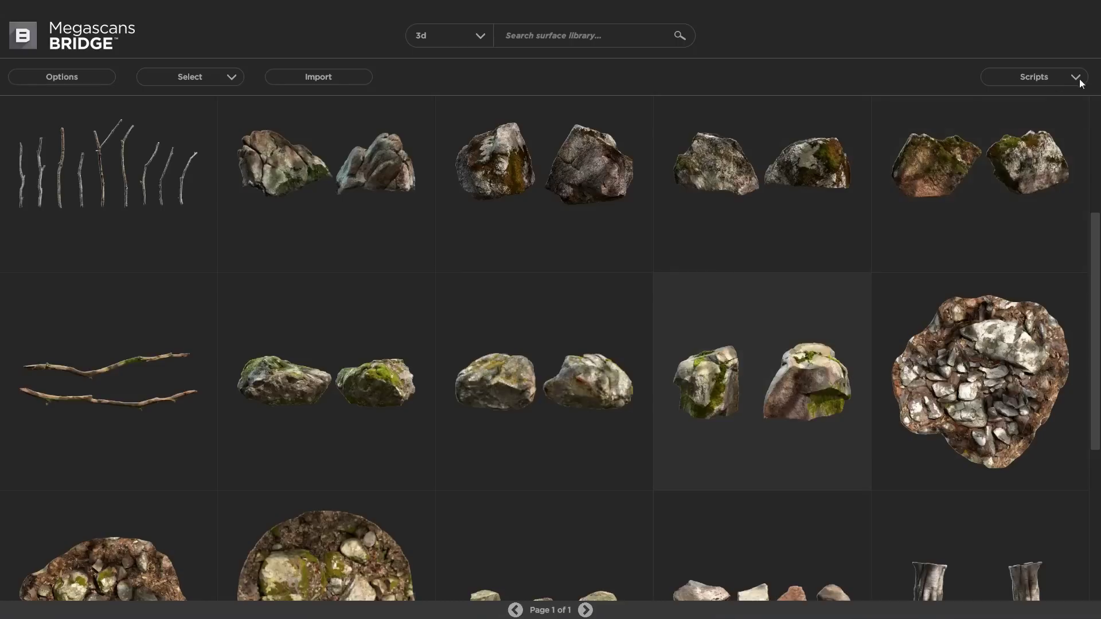
Step: Send the rock to 3ds Max with V-Ray (Send to Vray), saving the Bump map as EXR
click(1081, 80)
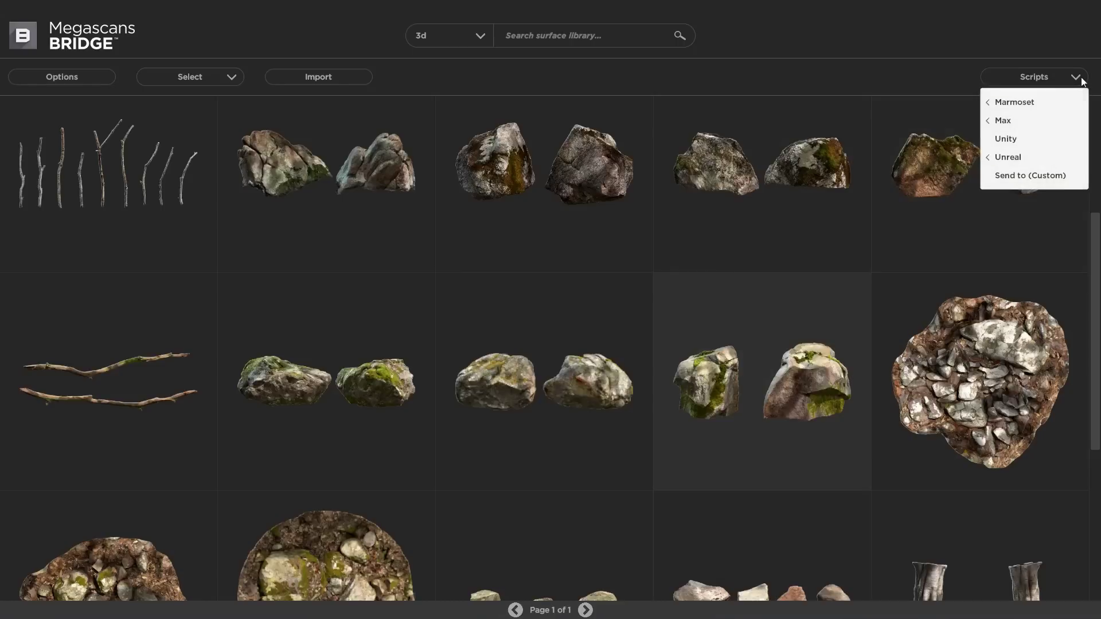
mouse_move(1045, 120)
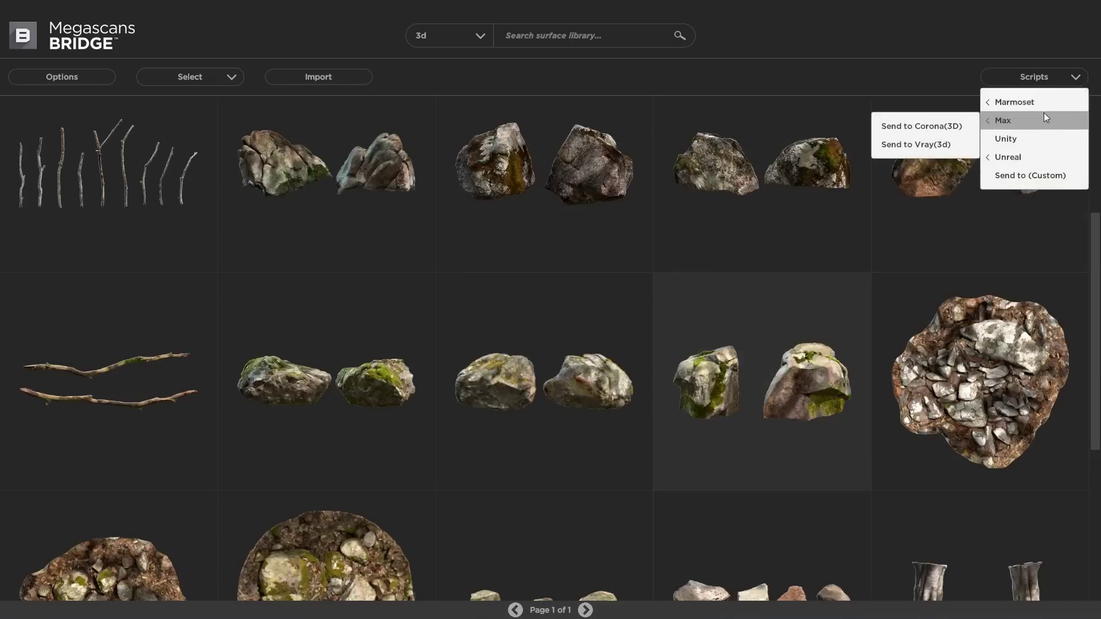
click(928, 147)
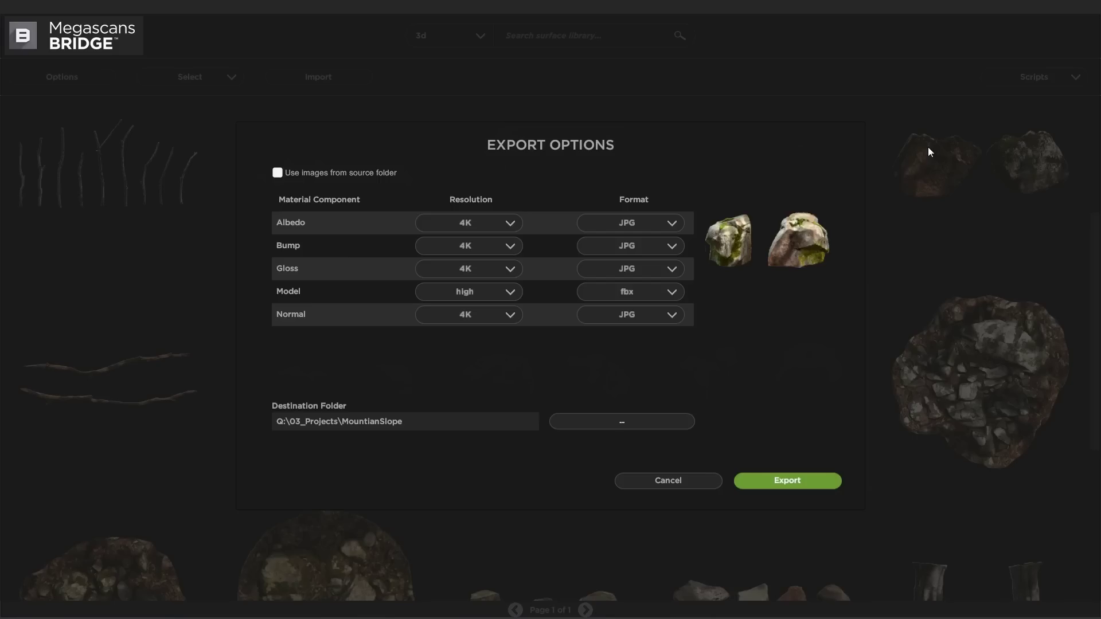
click(633, 246)
click(630, 297)
click(786, 481)
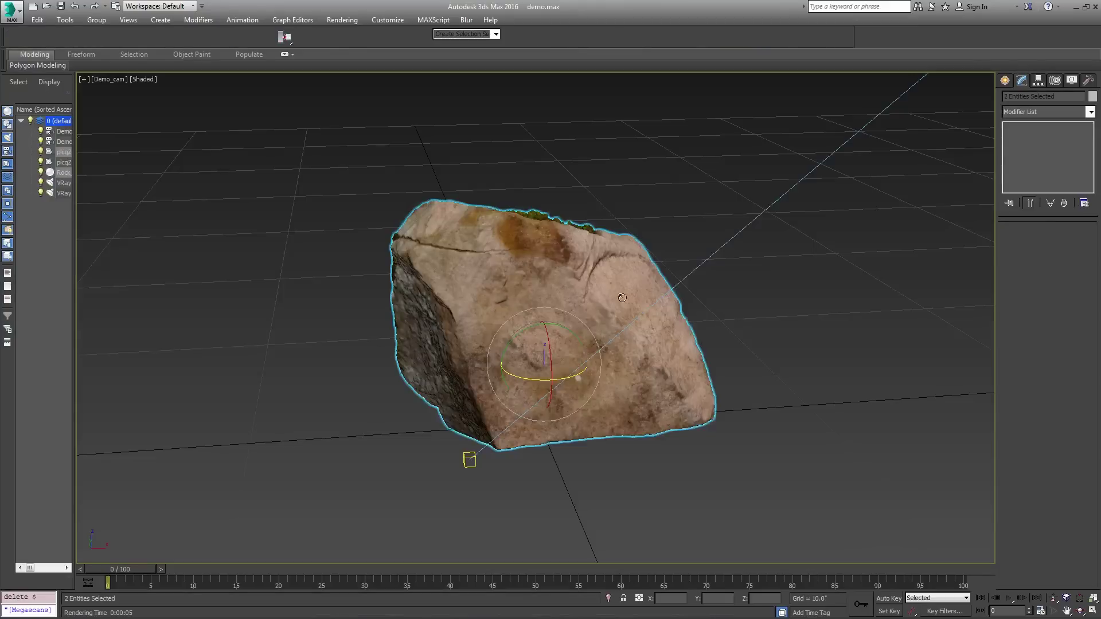
Step: Rotate the rock, clone a copy beside it, and render both with V-Ray
drag(722, 367, 659, 349)
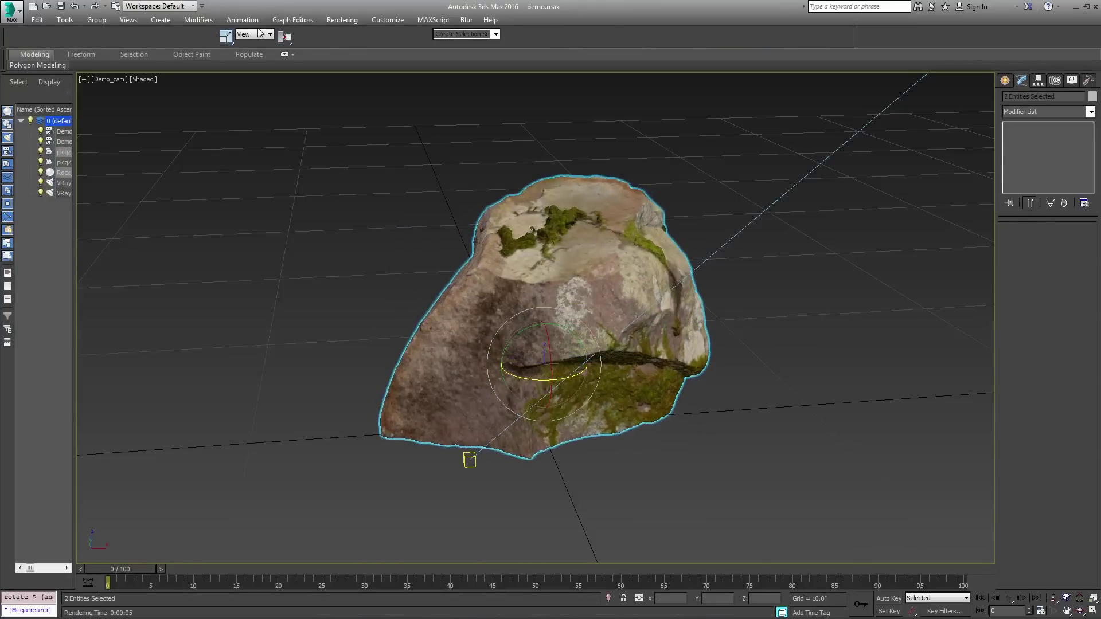
key(w)
mouse_move(573, 360)
mouse_down()
mouse_move(780, 349)
mouse_move(429, 367)
mouse_move(470, 392)
mouse_move(573, 394)
mouse_up()
click(548, 365)
key(e)
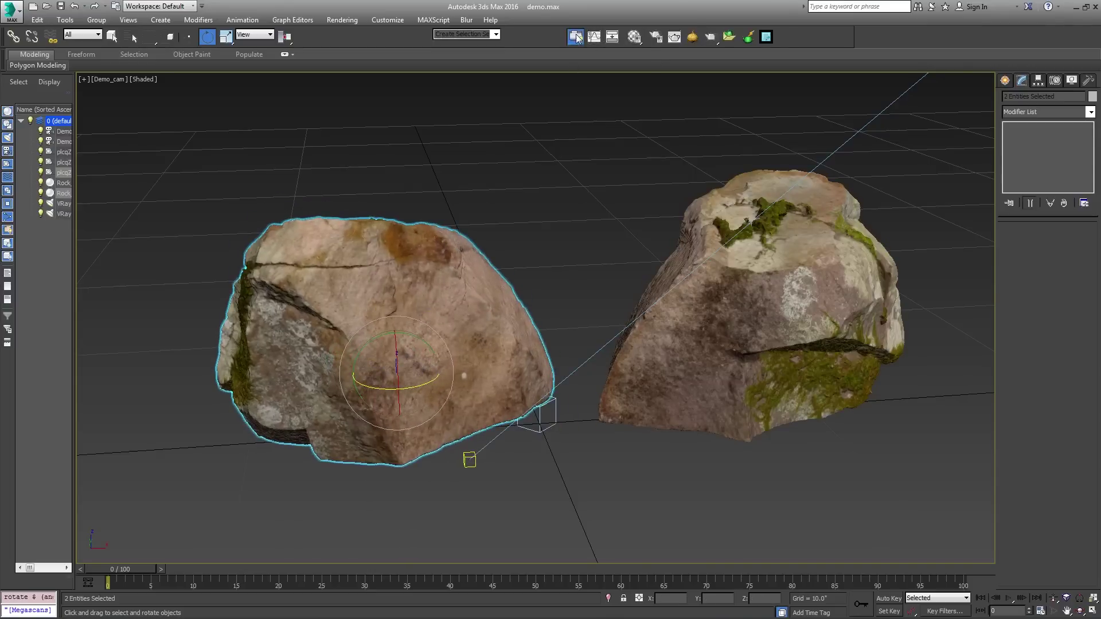
click(655, 37)
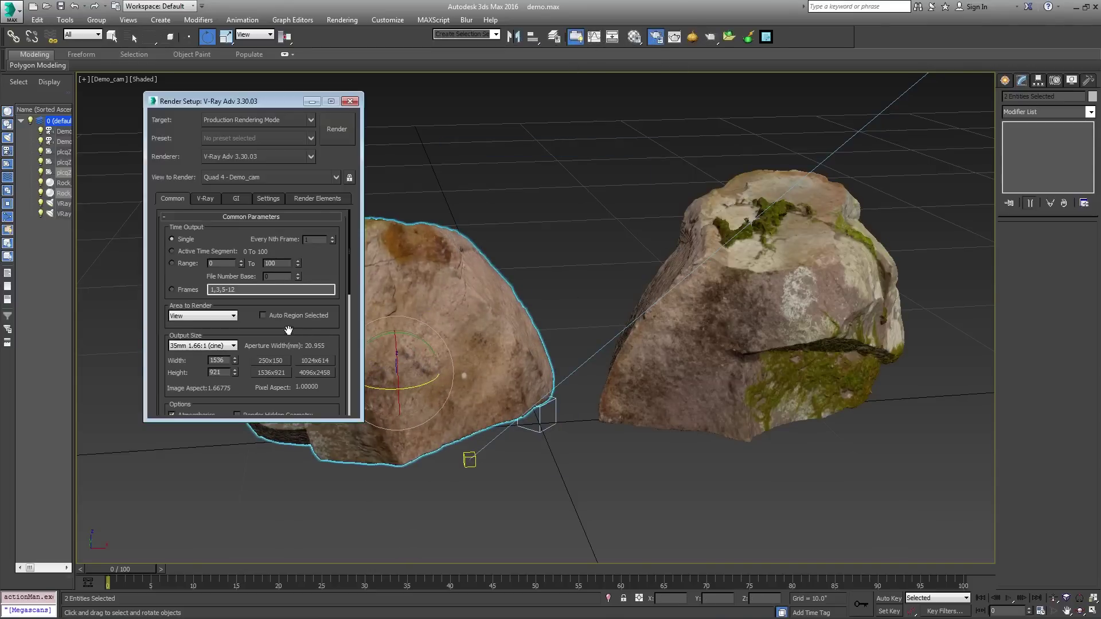
key(shift+q)
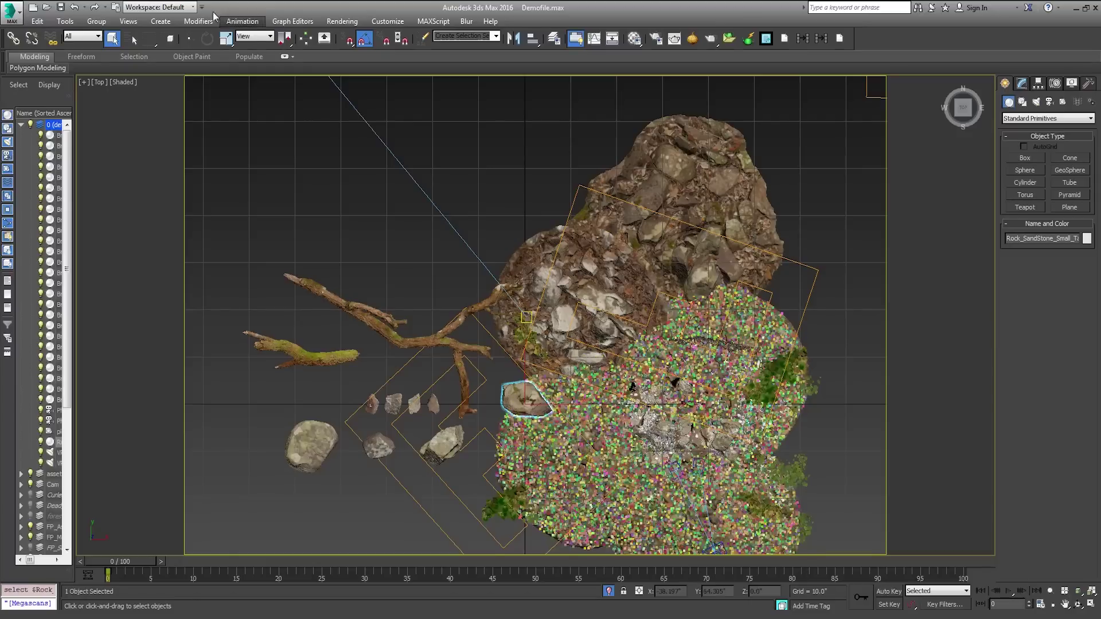
Step: Move the small rock right and down across the forest floor, viewed through the scene camera
click(525, 399)
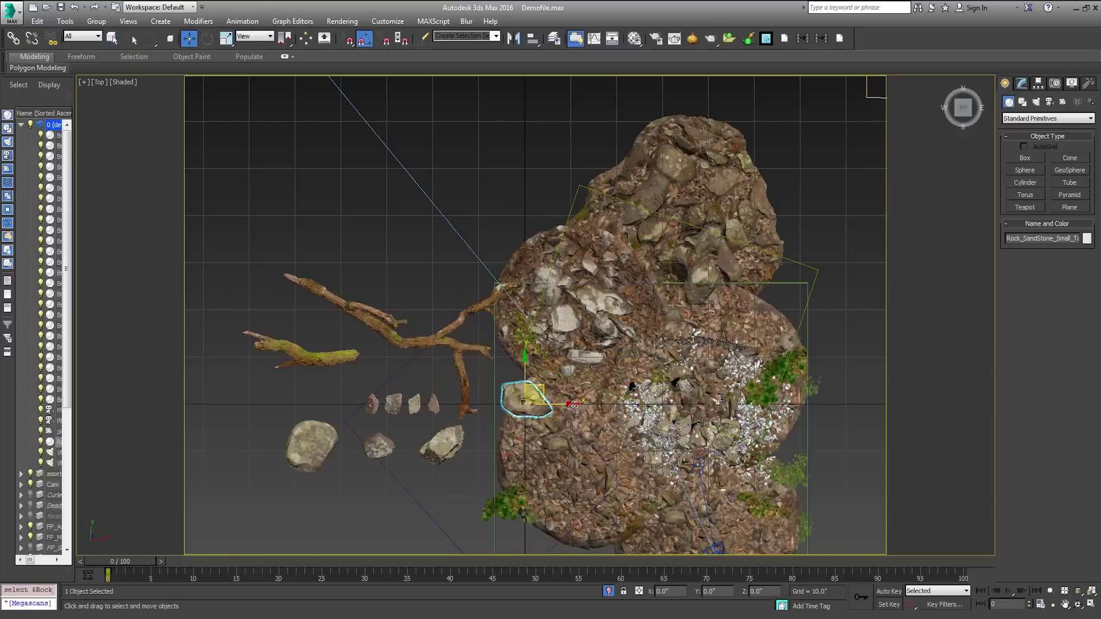
drag(572, 406, 721, 405)
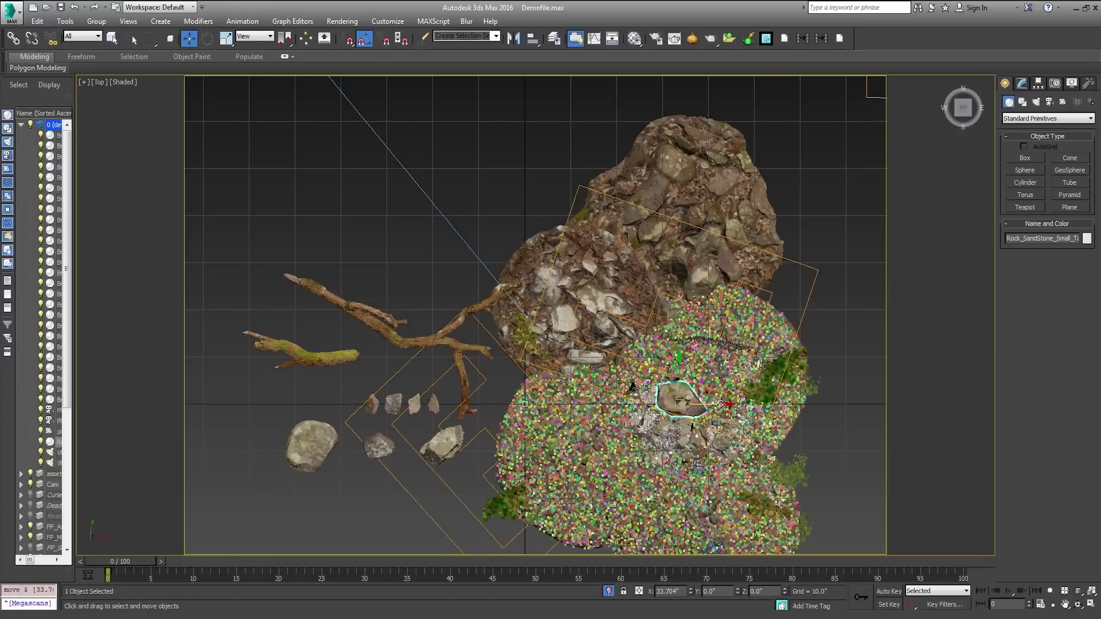
drag(684, 371, 684, 384)
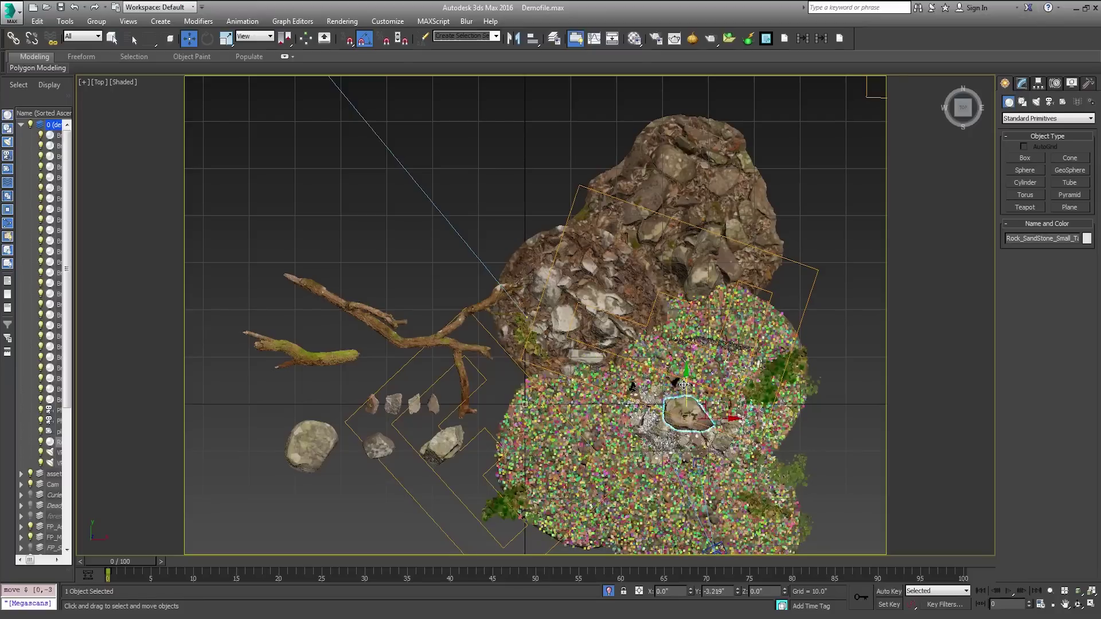
key(c)
double_click(511, 227)
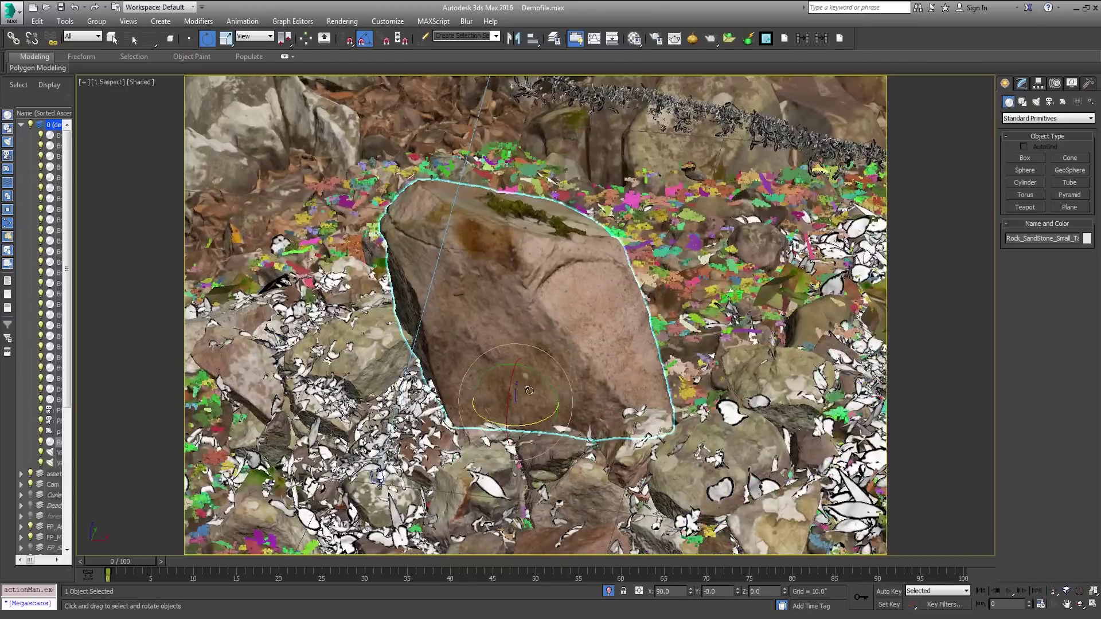
Step: Turn the rock -160° around Z, nudge it along X and lift it to Z 0.531
drag(531, 424, 439, 404)
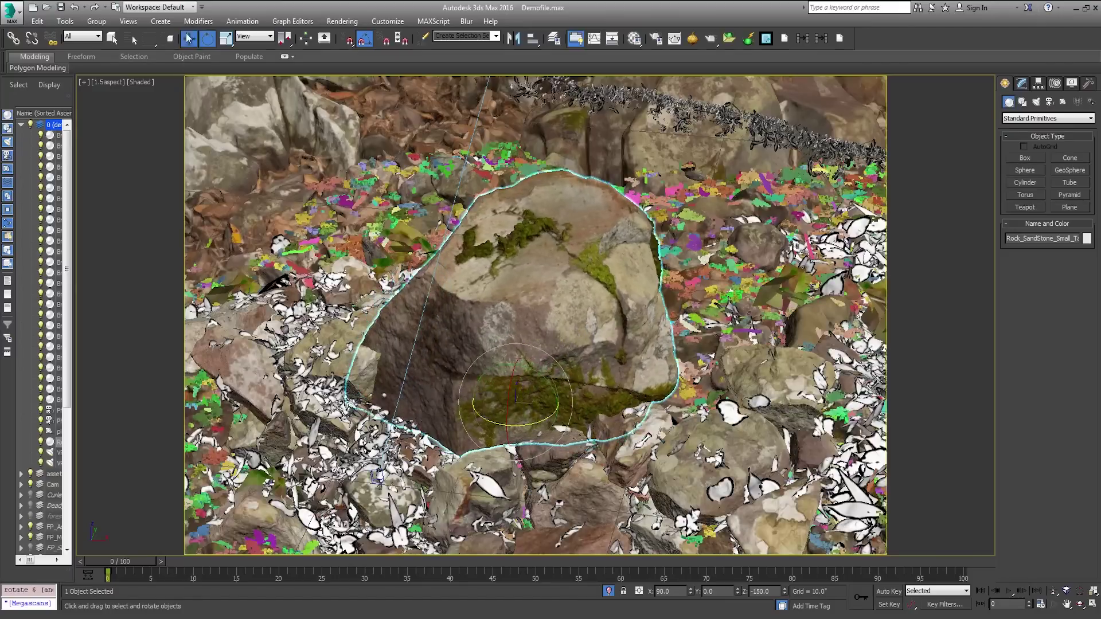
drag(554, 405, 563, 405)
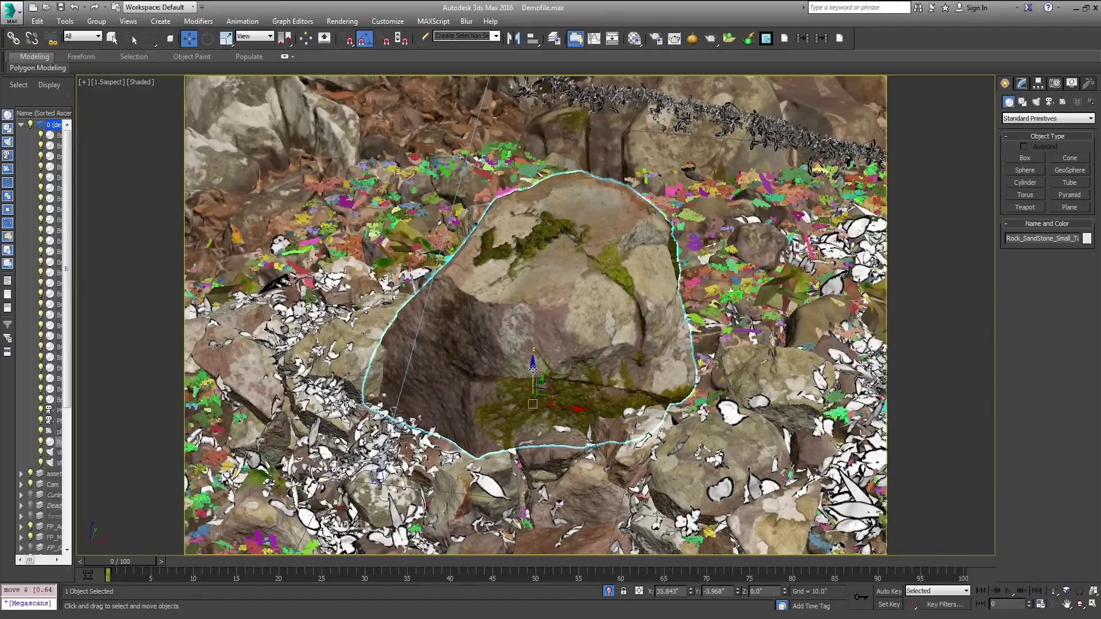
drag(533, 369, 541, 358)
Step: Check the rock's placement from a free view, then return to the 1.5aspect camera
key(u)
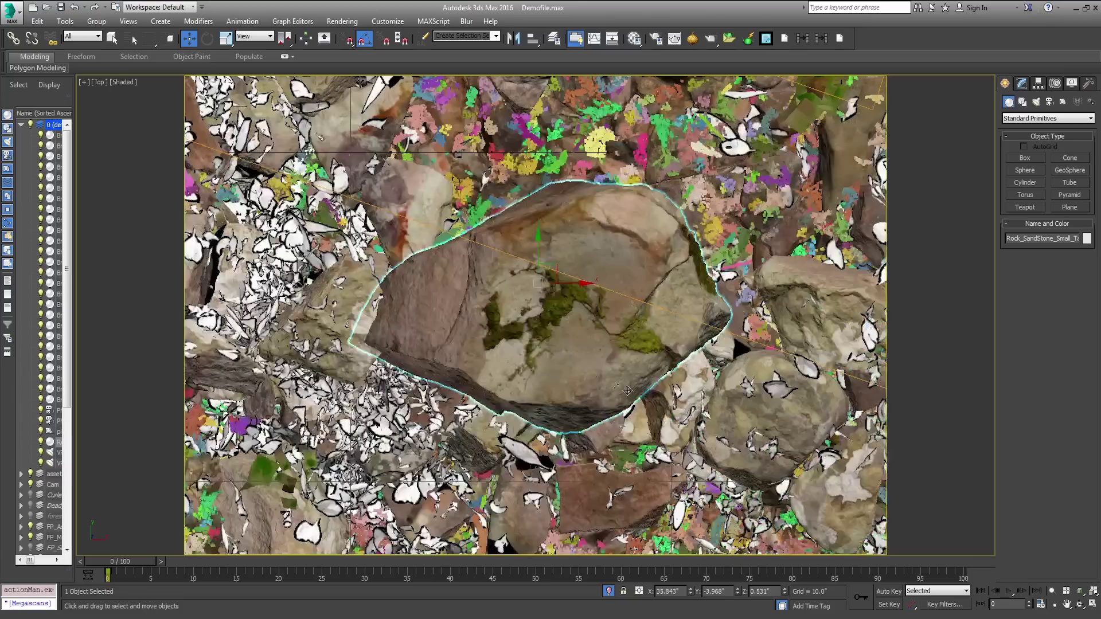
alt+middle_drag(540, 357, 585, 333)
scroll(632, 298, up, 3)
alt+middle_drag(632, 299, 599, 291)
scroll(633, 276, down, 5)
scroll(586, 325, up, 2)
key(c)
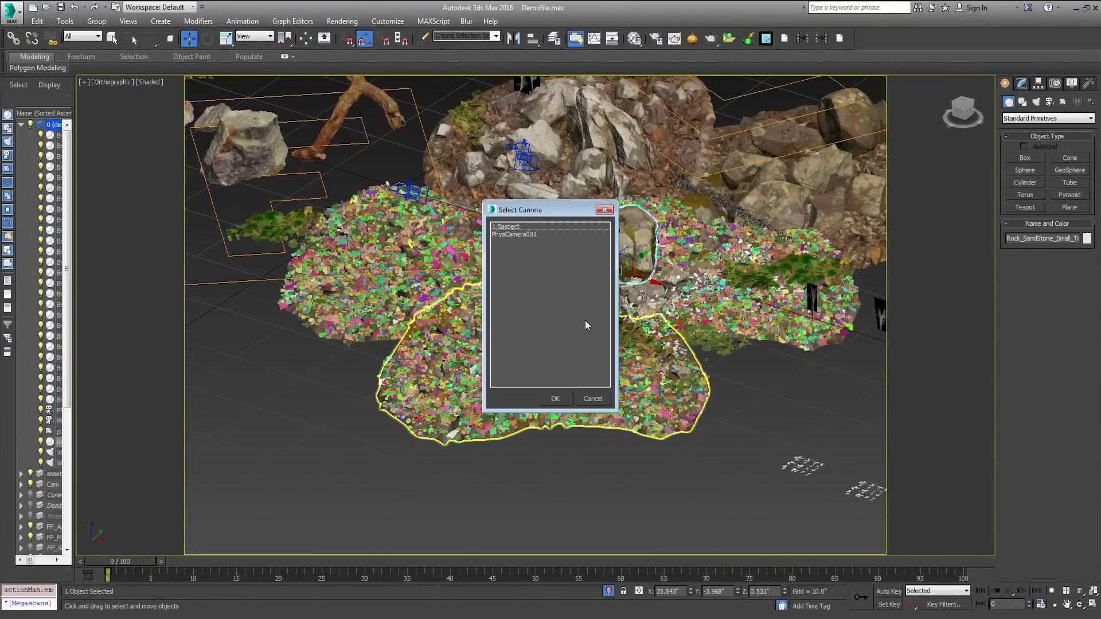
double_click(523, 227)
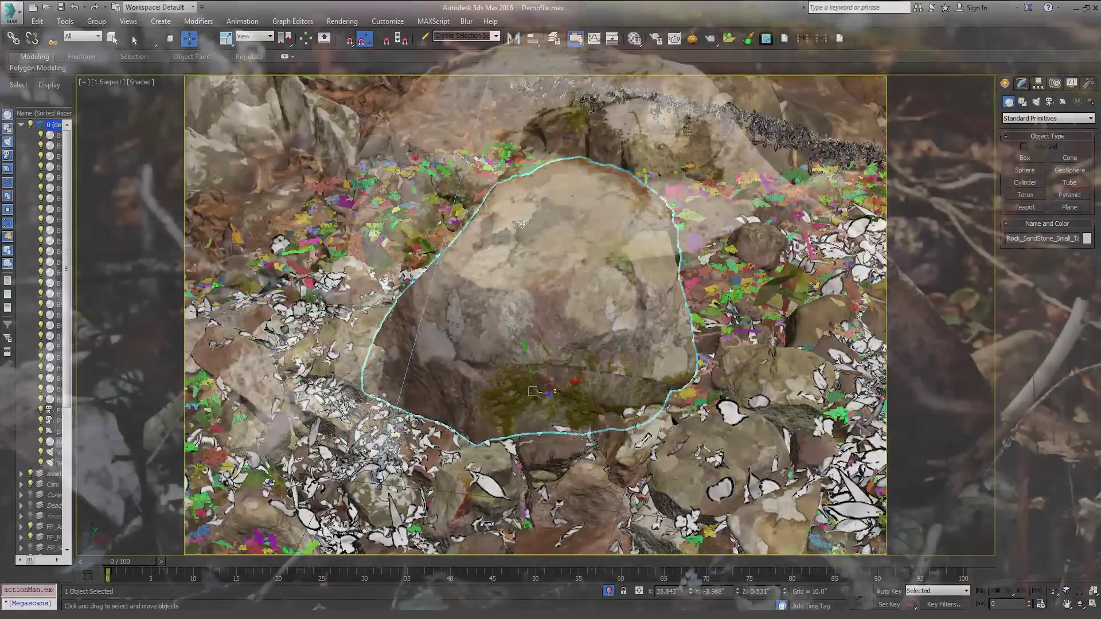